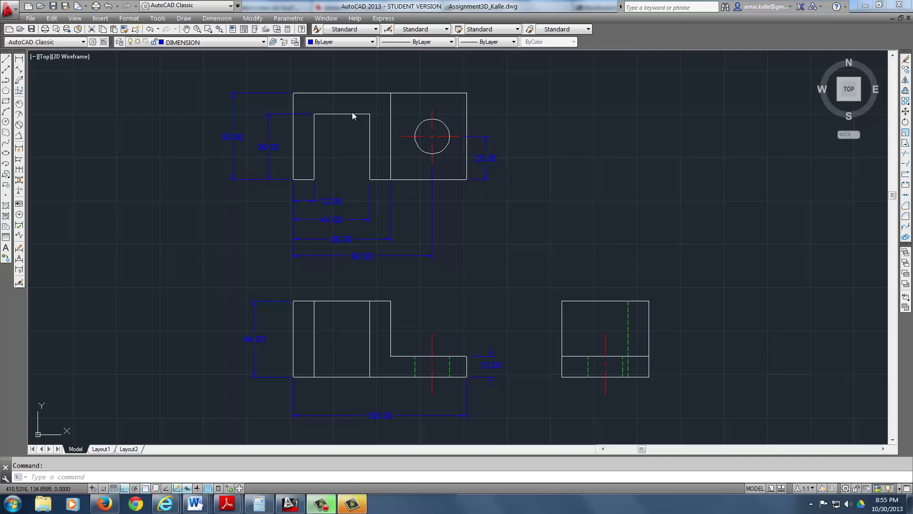
# Zoom in on the top view showing the slot and the hole.
pyautogui.scroll(4, 346, 143)
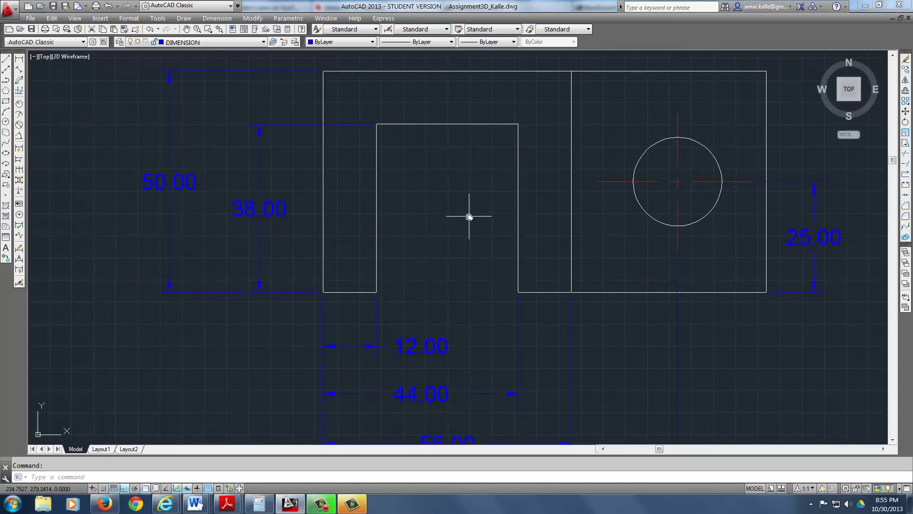
# Fillet the slot's top-right corner at the current default radius using the F alias.
pyautogui.write('f')
pyautogui.press('Return')
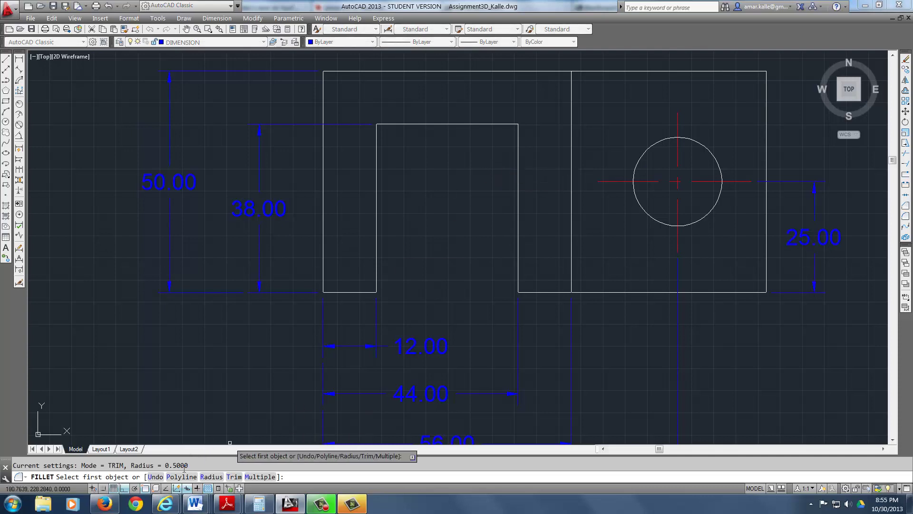
pyautogui.click(518, 147)
pyautogui.click(497, 125)
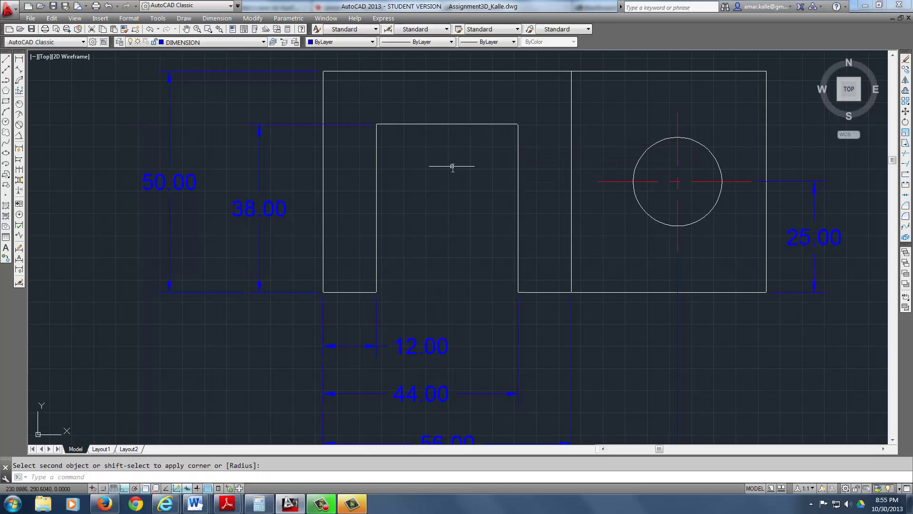
# Set the fillet radius to 2 and round the slot's top-right and top-left corners.
pyautogui.press('Return')
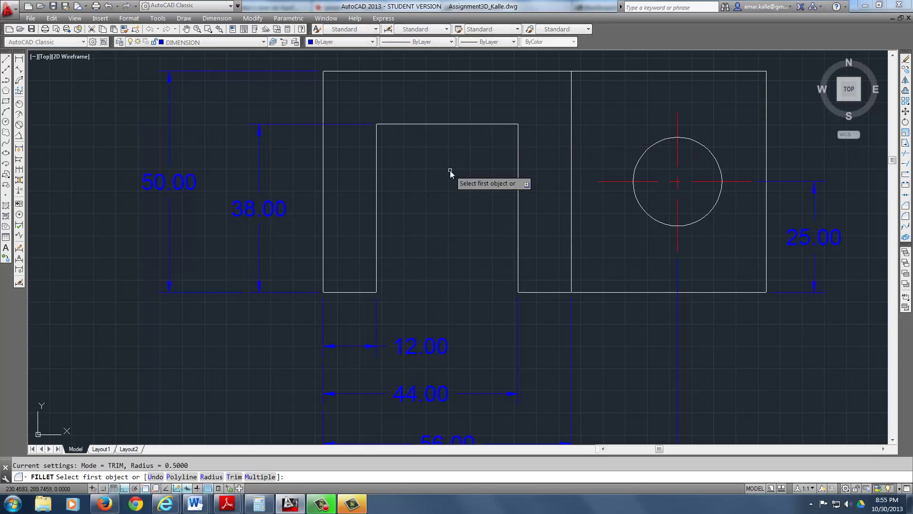
pyautogui.write('r')
pyautogui.press('Return')
pyautogui.write('2')
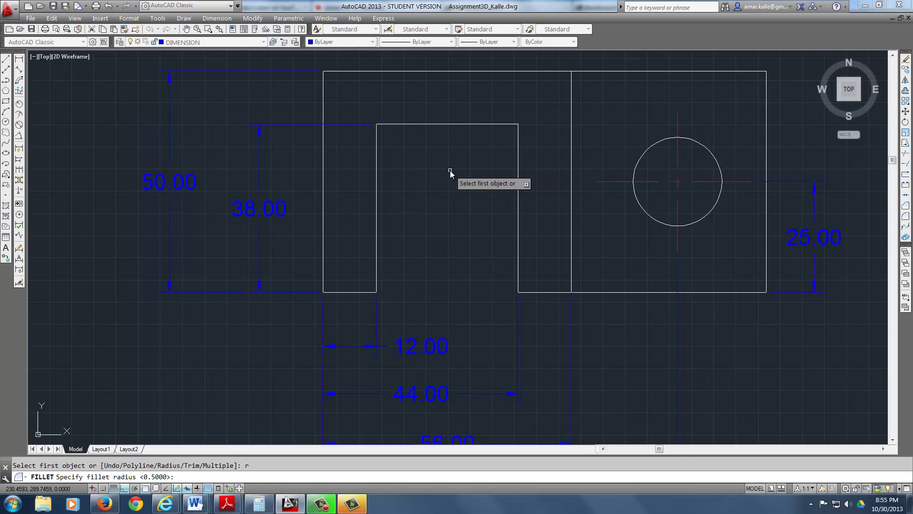
pyautogui.press('Return')
pyautogui.click(518, 151)
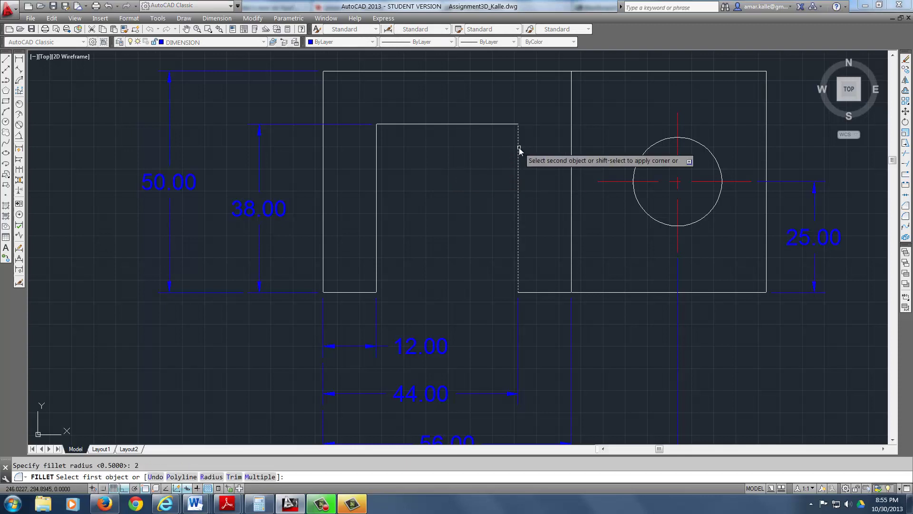
pyautogui.click(484, 126)
pyautogui.press('Return')
pyautogui.click(396, 125)
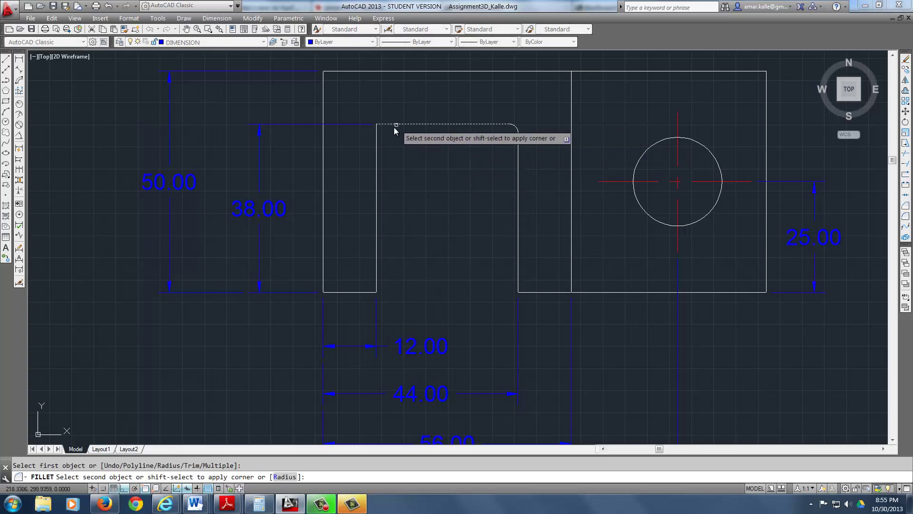
pyautogui.click(377, 143)
# Fillet the part's bottom-right and top-right outer corners at radius 2.
pyautogui.press('Return')
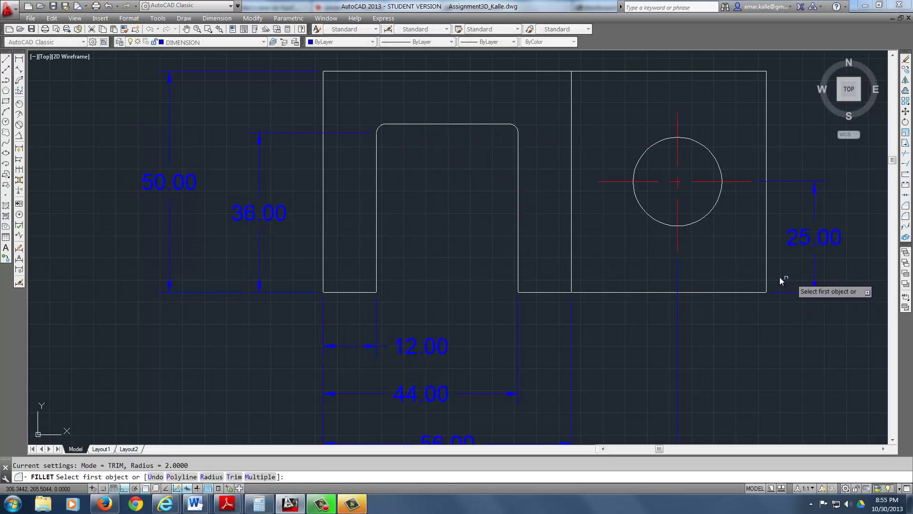
pyautogui.click(766, 272)
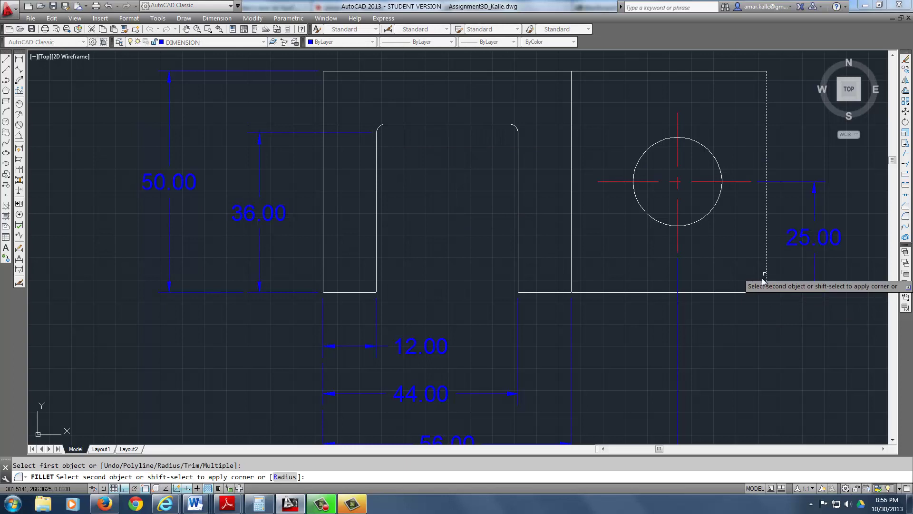
pyautogui.click(743, 291)
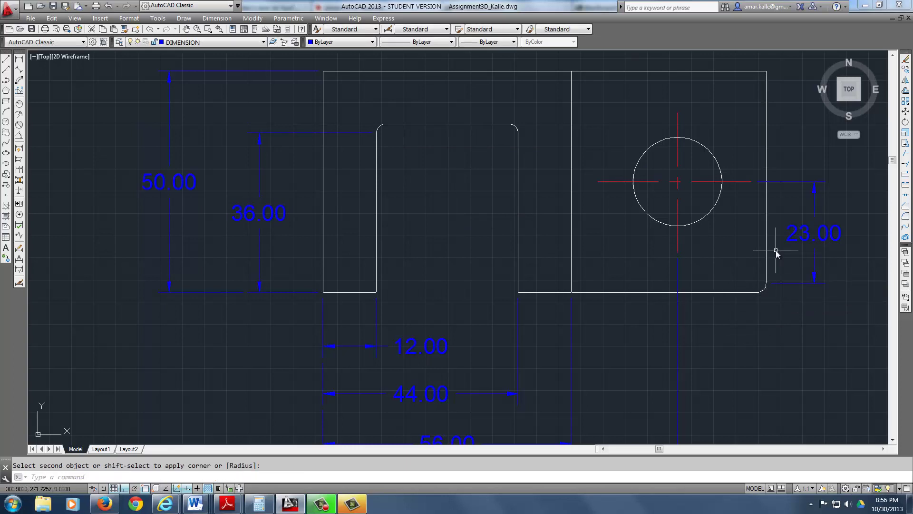
pyautogui.scroll(-2, 747, 284)
pyautogui.press('Return')
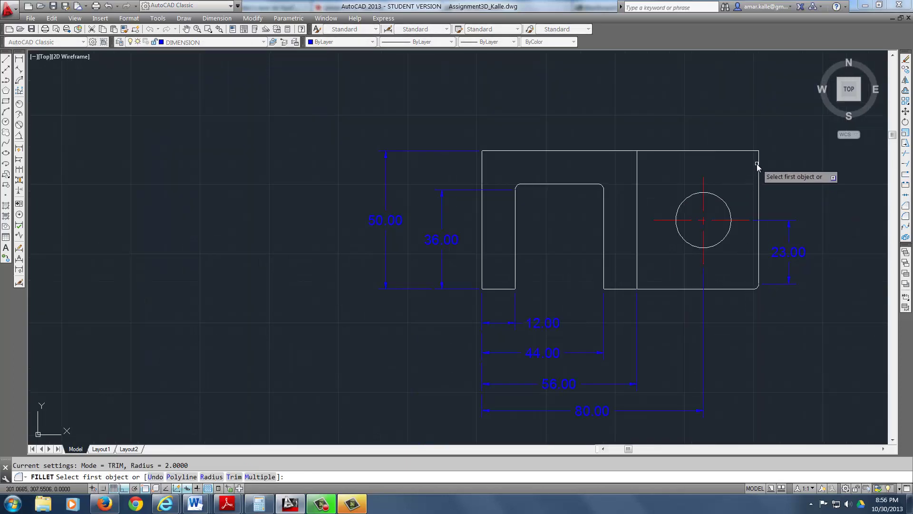
pyautogui.click(758, 163)
pyautogui.click(744, 151)
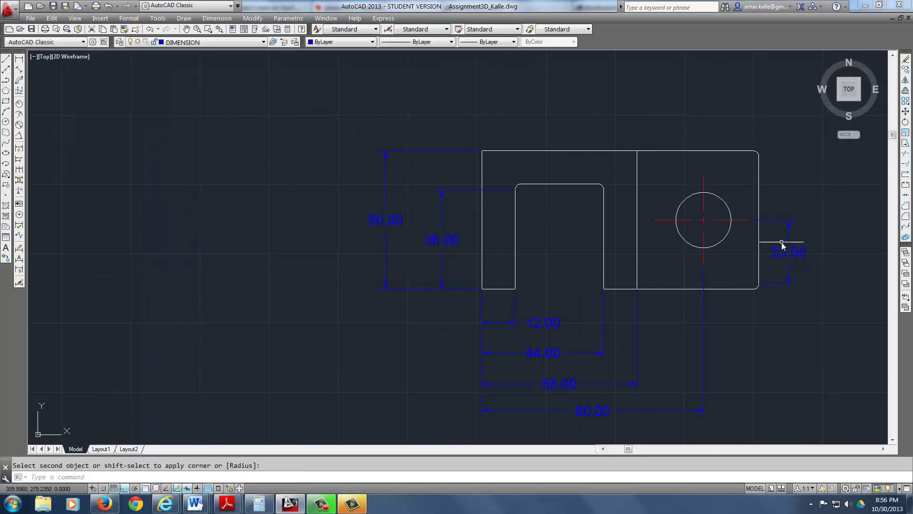
# Stretch the 23.00 vertical dimension to the fillet's end so it reads 25.00.
pyautogui.press('Escape')
pyautogui.scroll(5, 792, 257)
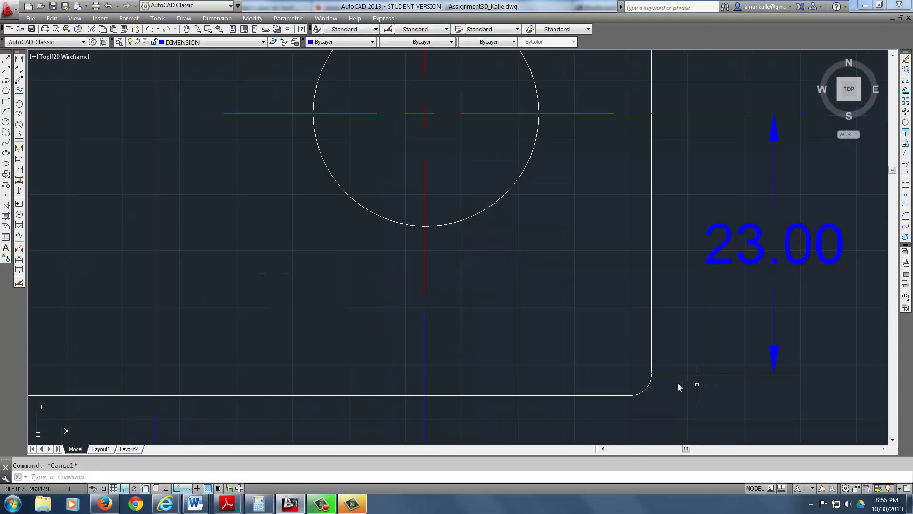
pyautogui.click(761, 259)
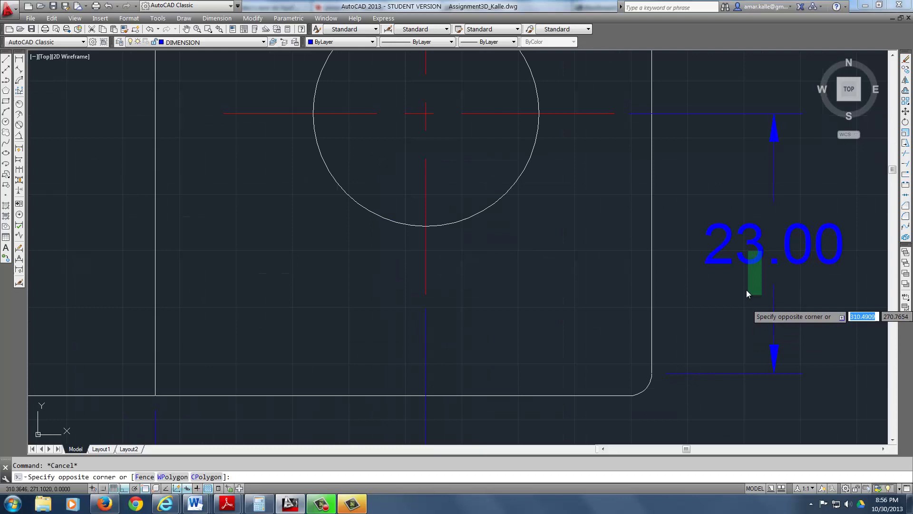
pyautogui.click(744, 306)
pyautogui.click(651, 373)
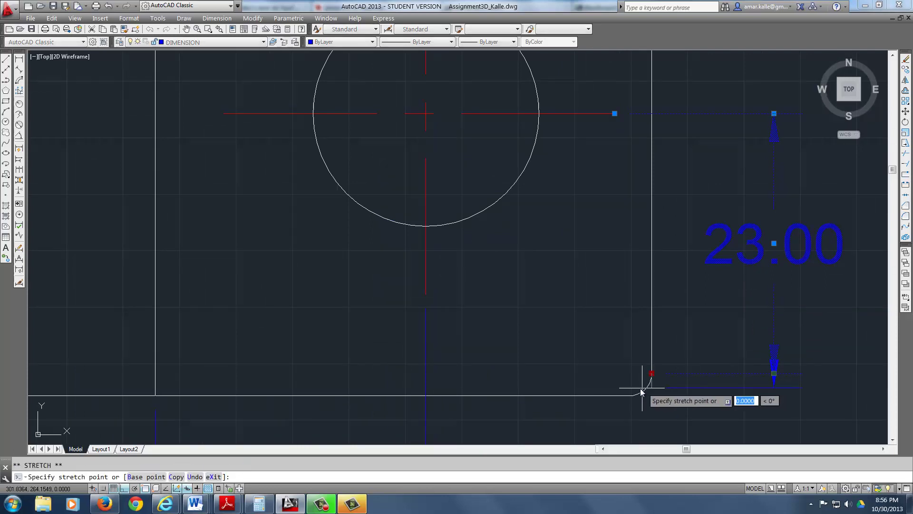
pyautogui.click(630, 396)
pyautogui.press('Escape')
# Extend the 36.00 dimension up to the fillet so it reads 38.00.
pyautogui.scroll(-4, 823, 380)
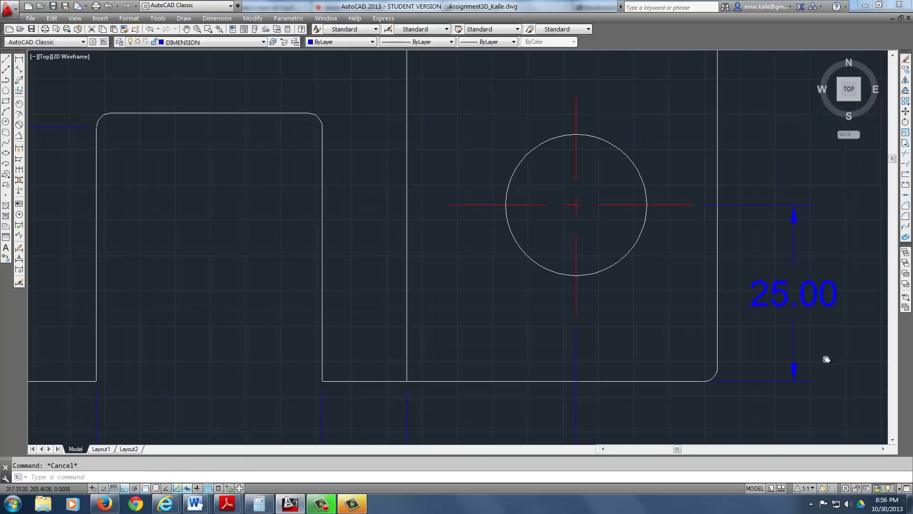
pyautogui.click(257, 293)
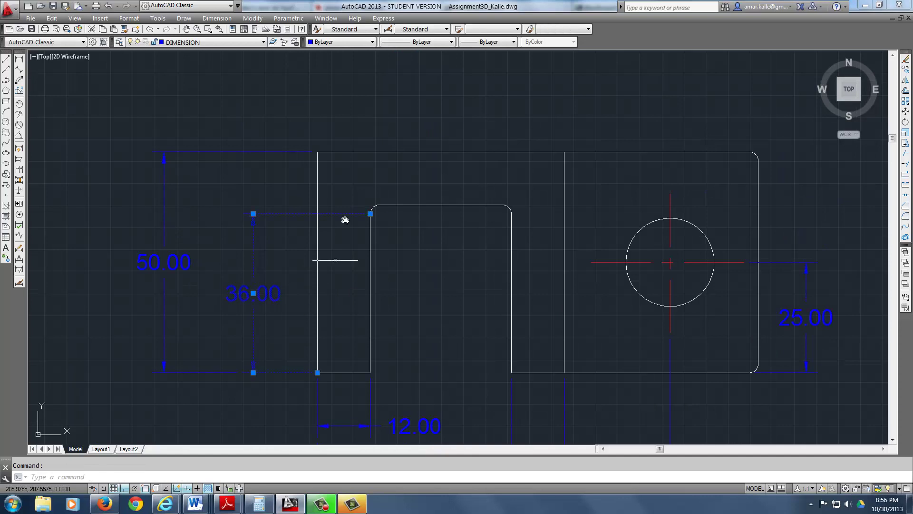
pyautogui.click(370, 215)
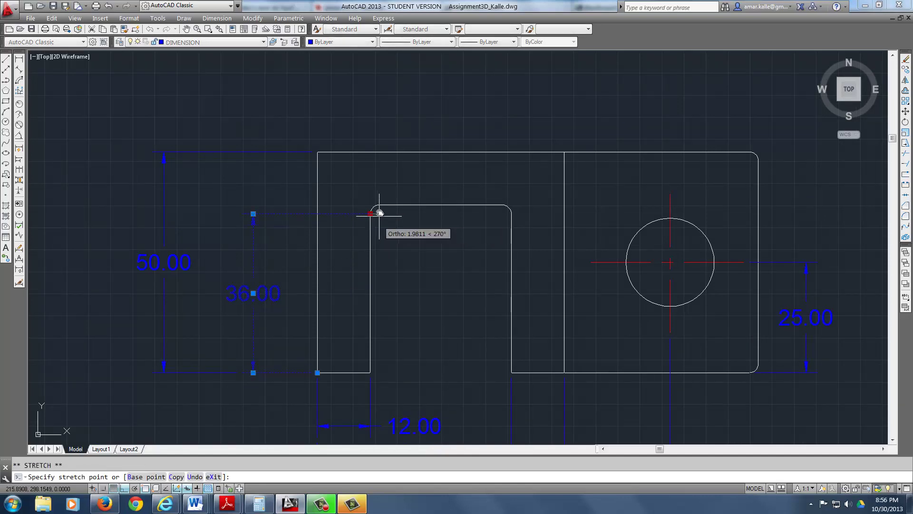
pyautogui.click(379, 205)
pyautogui.press('Escape')
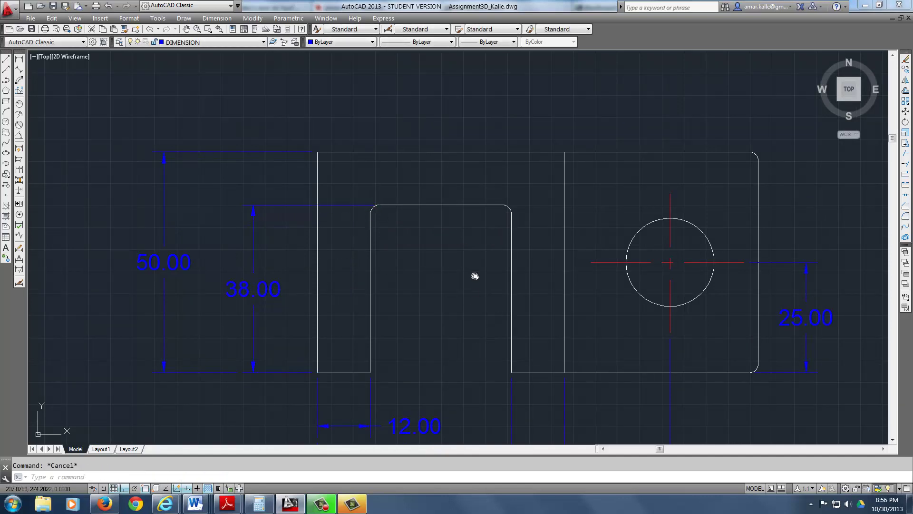
# Pan and zoom to frame the top view and its dimensions, including 44.00.
pyautogui.moveTo(476, 318); pyautogui.dragTo(475, 257, button='middle')
pyautogui.scroll(-3, 475, 257)
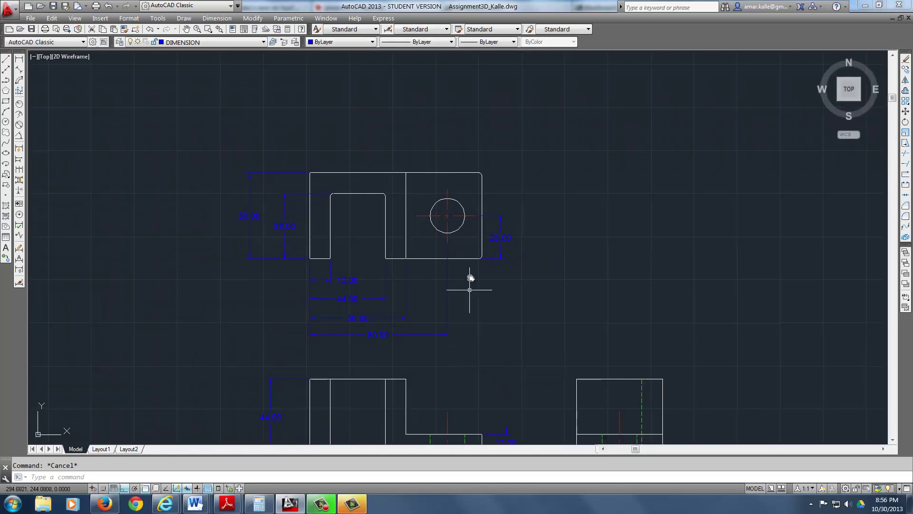
pyautogui.moveTo(472, 286); pyautogui.dragTo(486, 237, button='middle')
pyautogui.scroll(2, 438, 159)
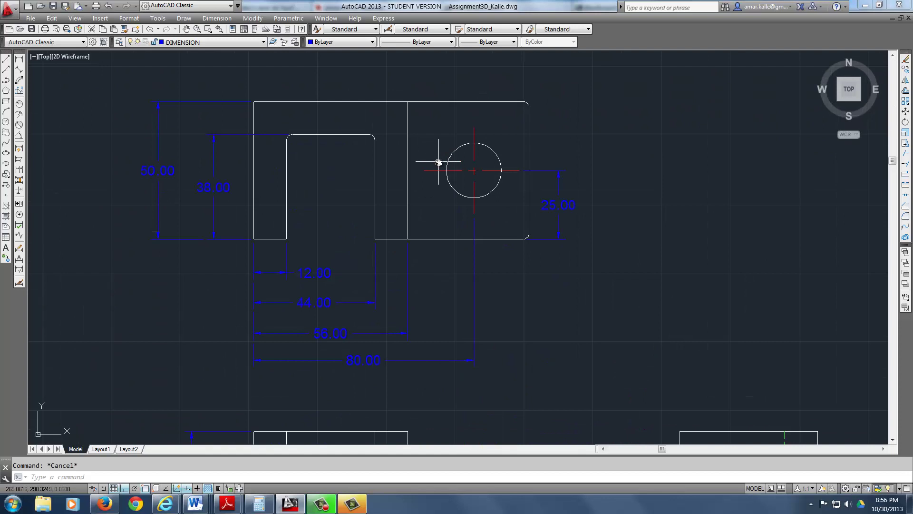
# Add a Ø20.00 diameter dimension to the hole, placed above right of the part.
pyautogui.moveTo(438, 178); pyautogui.dragTo(438, 195, button='middle')
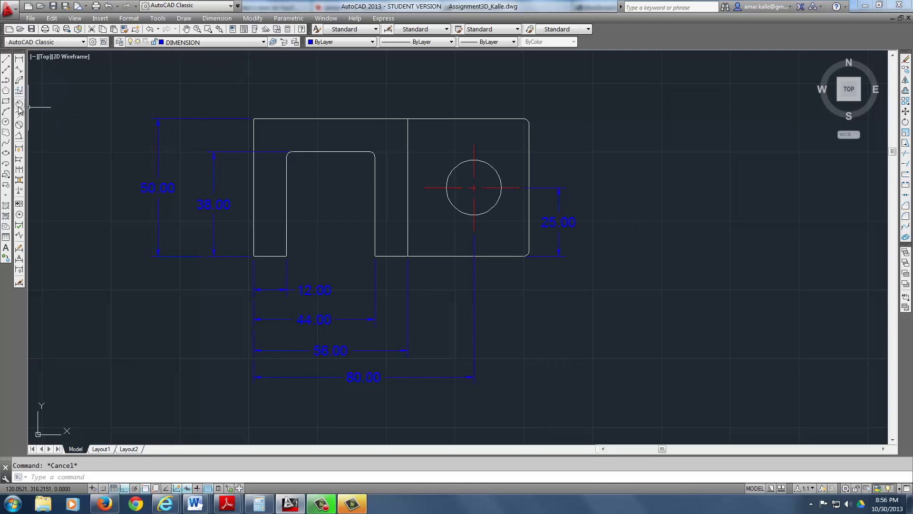
pyautogui.click(20, 126)
pyautogui.click(499, 178)
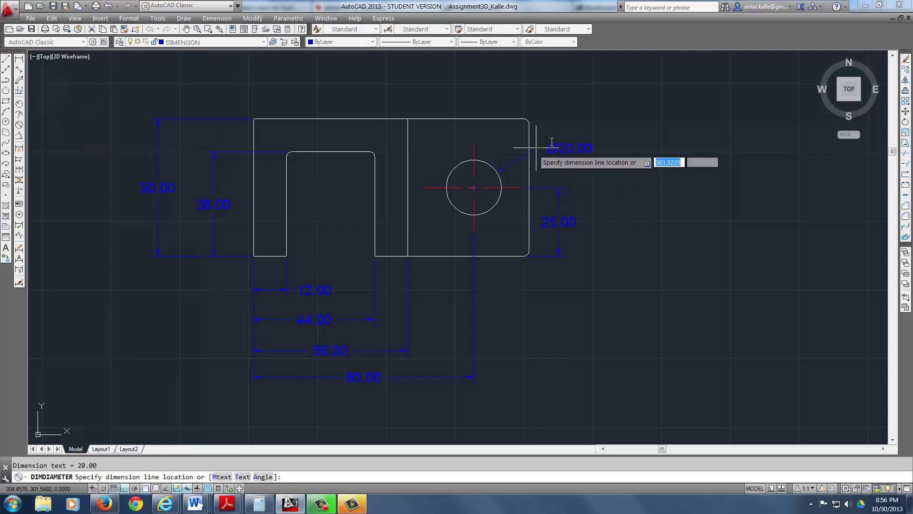
pyautogui.click(571, 109)
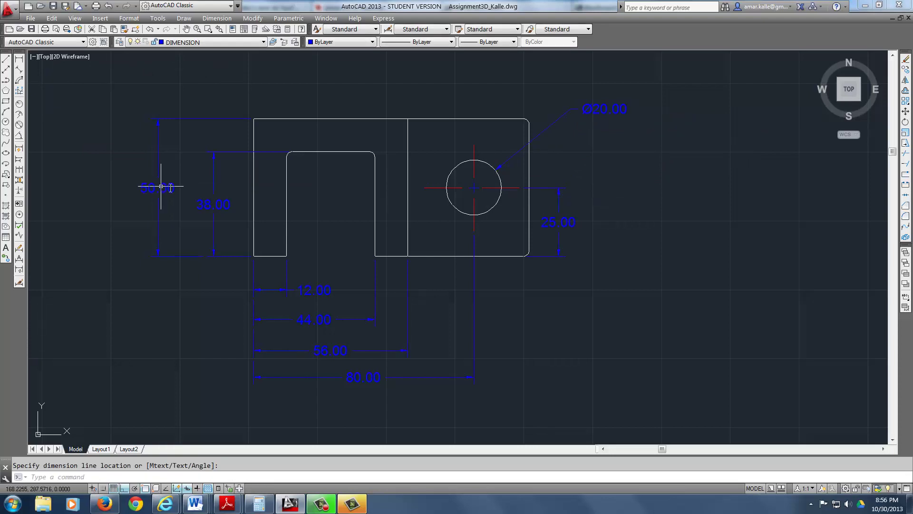
# Label the slot's two top fillets with R2.00 radius dimensions.
pyautogui.click(19, 104)
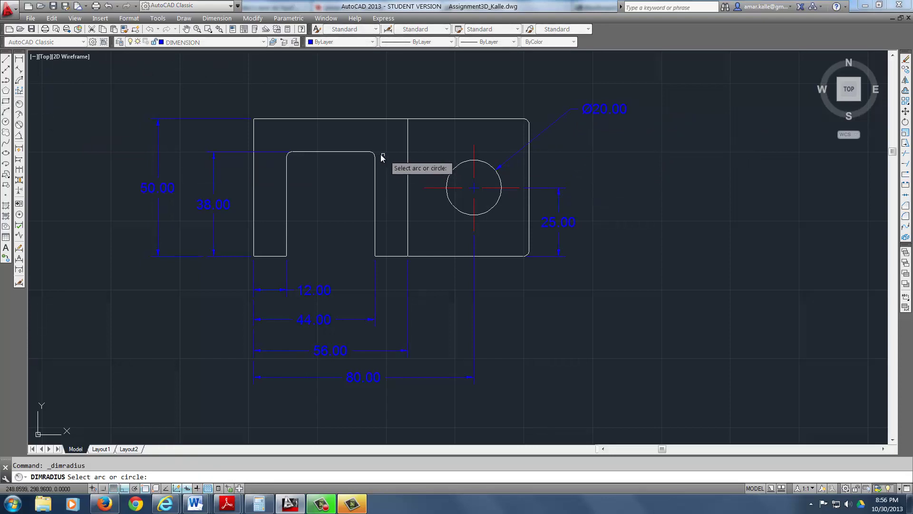
pyautogui.click(373, 153)
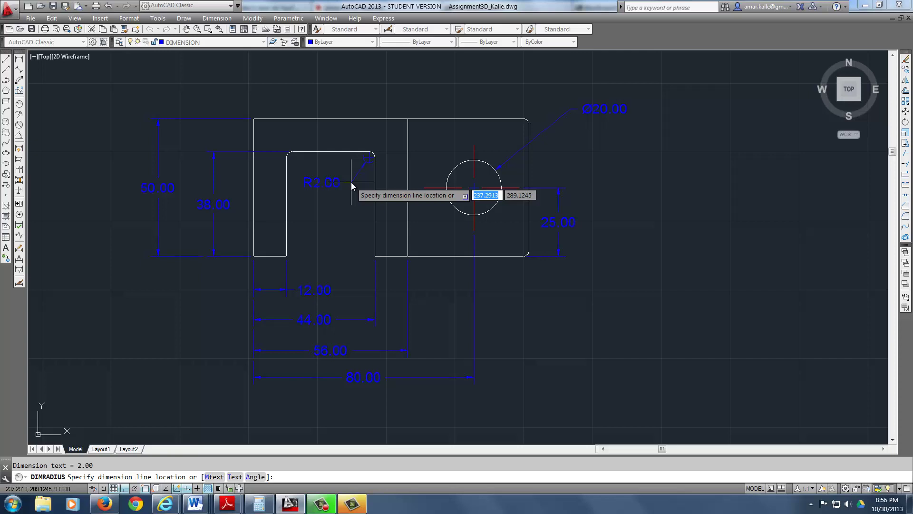
pyautogui.click(409, 92)
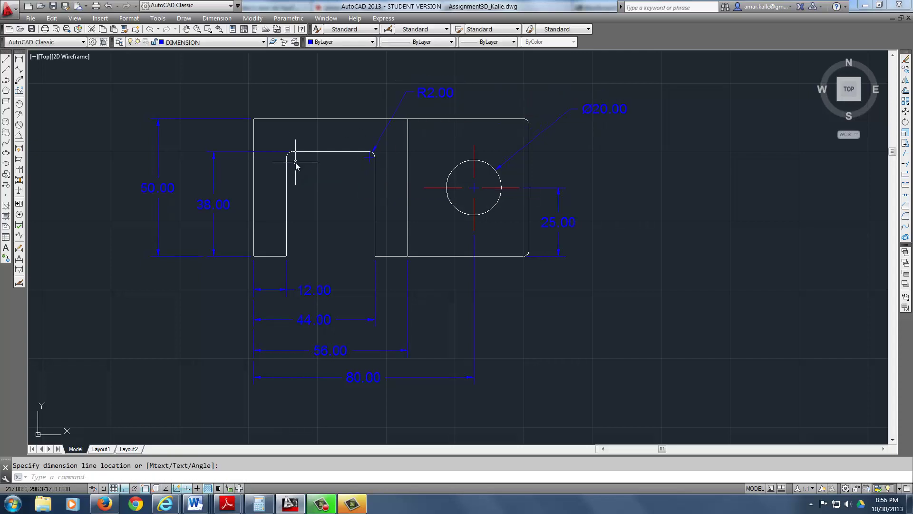
pyautogui.press('Return')
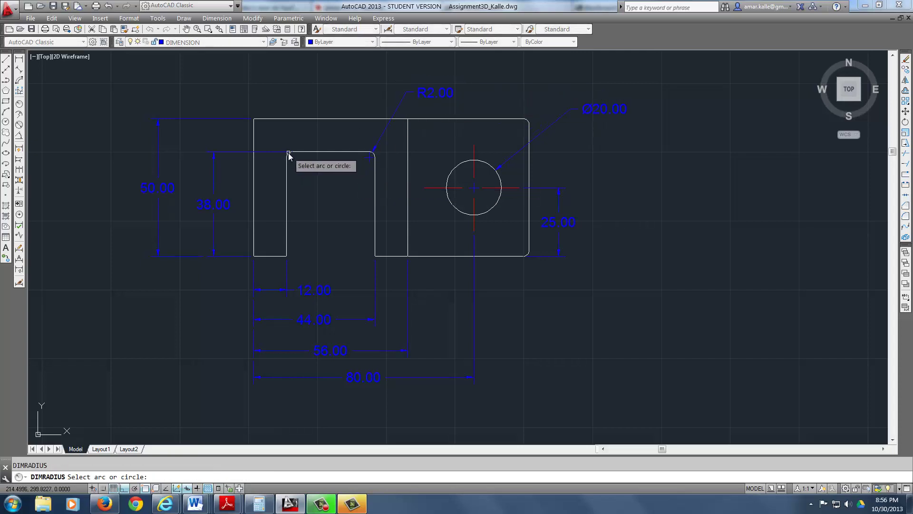
pyautogui.click(288, 155)
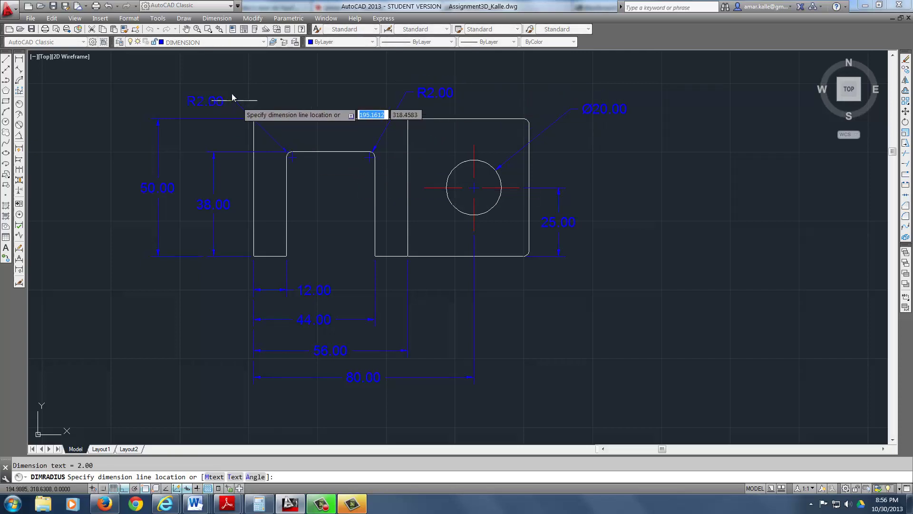
pyautogui.click(259, 87)
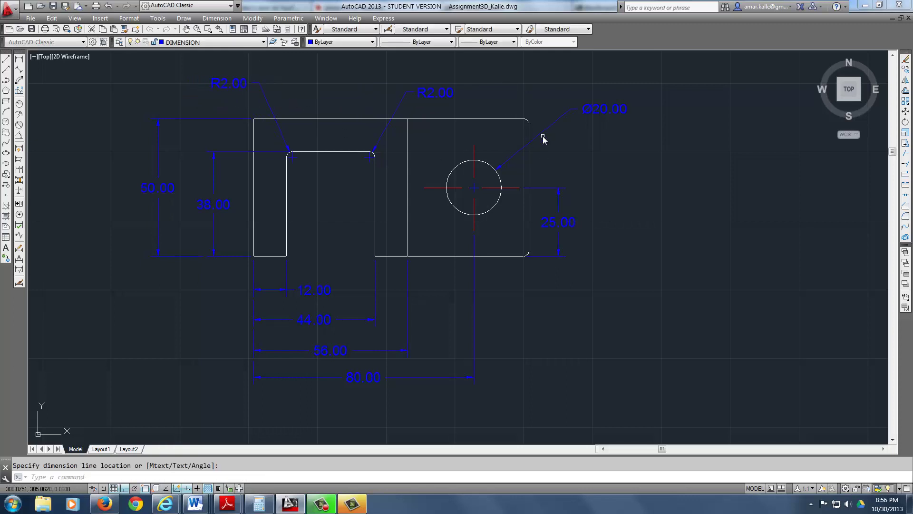
# Add R2.00 radius labels to the part's top-right and bottom-right corner fillets.
pyautogui.press('Return')
pyautogui.click(527, 122)
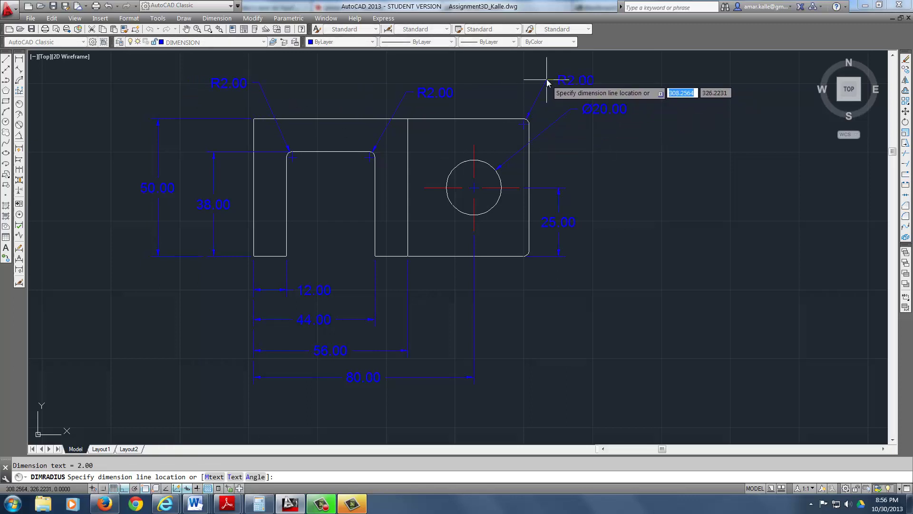
pyautogui.click(613, 89)
pyautogui.press('Return')
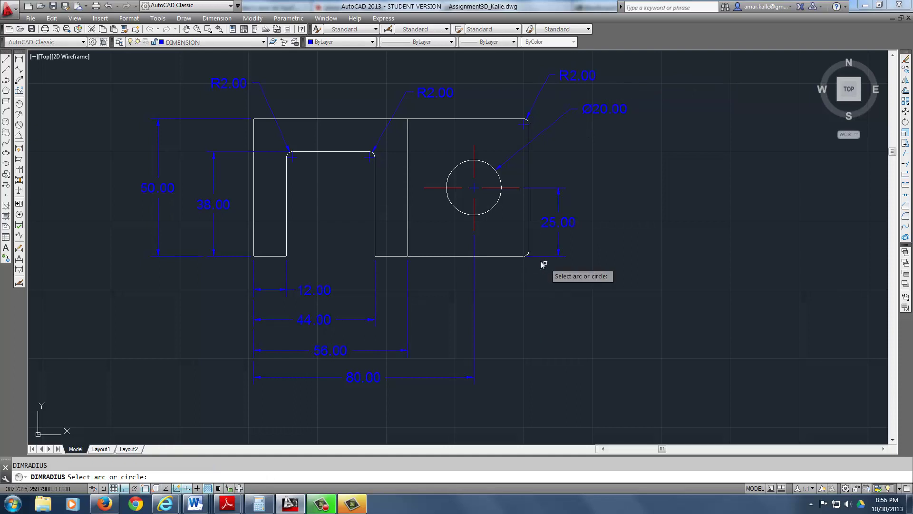
pyautogui.click(527, 254)
pyautogui.click(555, 291)
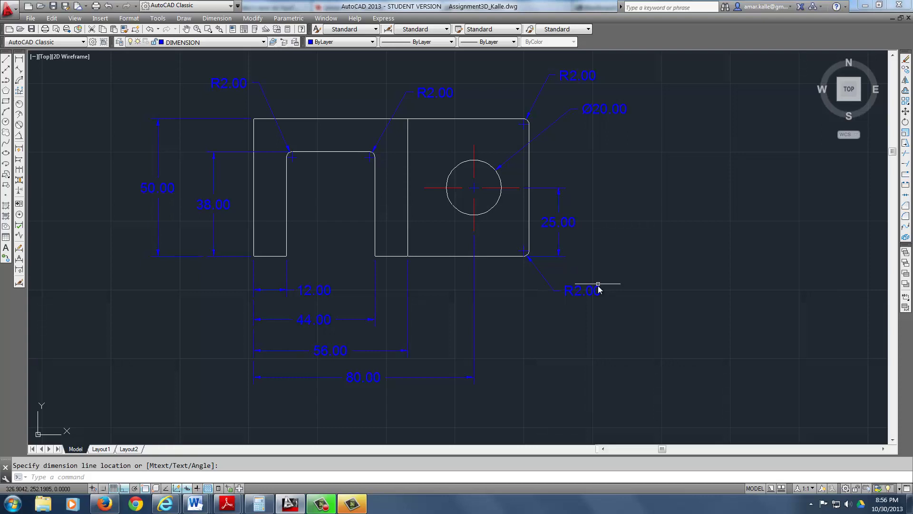
pyautogui.scroll(5, 598, 286)
pyautogui.scroll(-5, 598, 285)
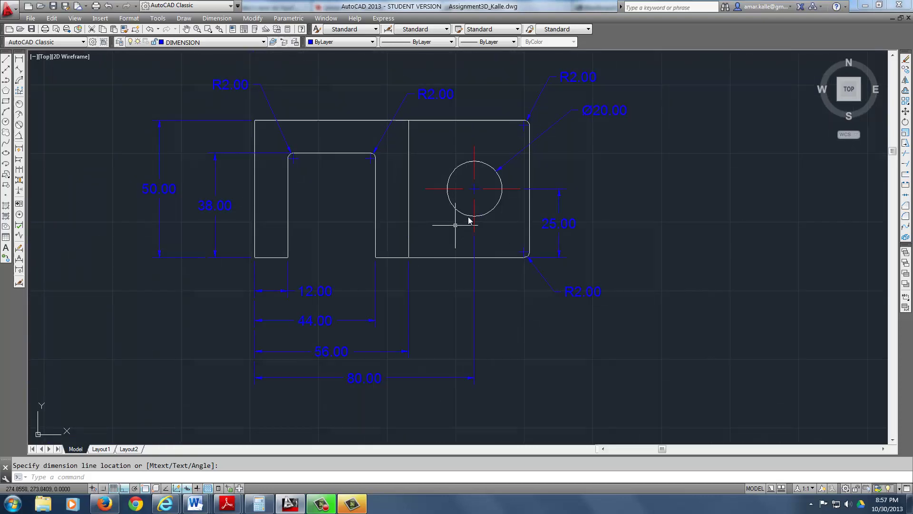
# Erase the two upper-left and the bottom-right R2.00 labels, keeping only the top-right one.
pyautogui.press('Escape')
pyautogui.write('e')
pyautogui.press('Return')
pyautogui.click(469, 76)
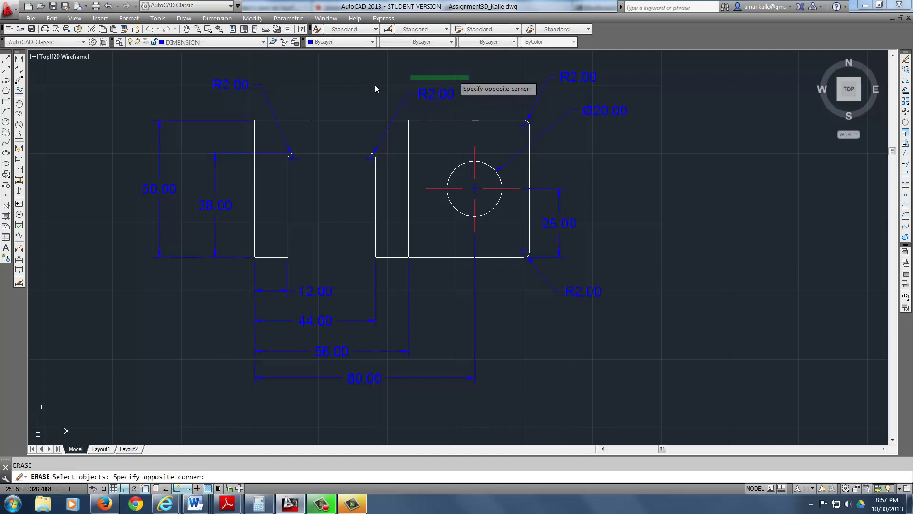
pyautogui.click(262, 100)
pyautogui.press('Return')
pyautogui.press('Return')
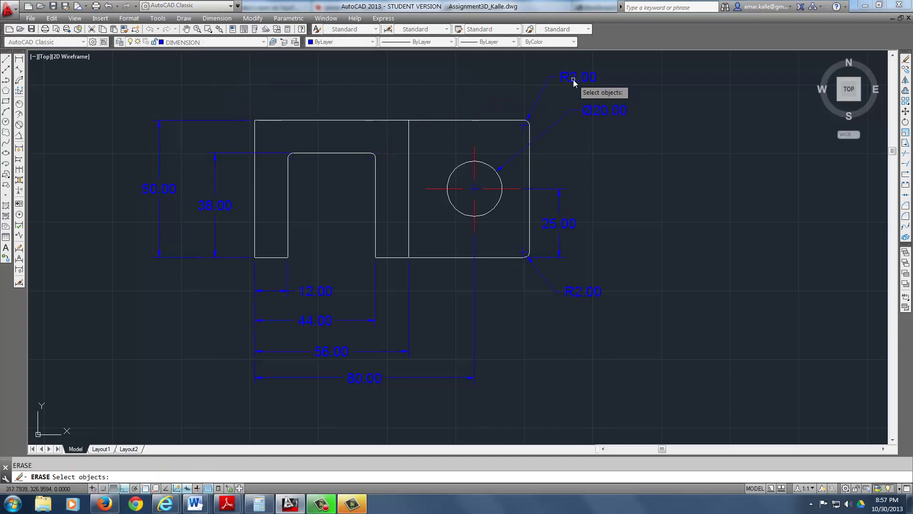
pyautogui.click(584, 294)
pyautogui.press('Return')
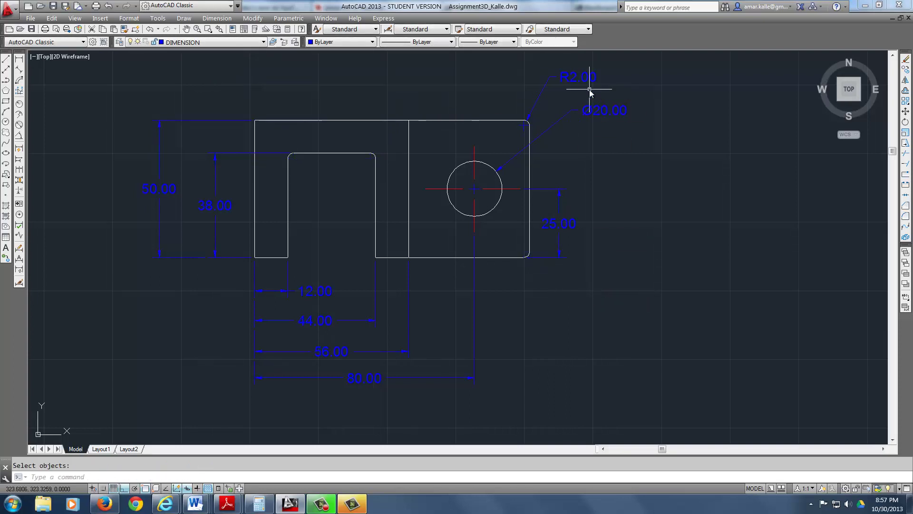
# Edit the remaining top-right radius label to read R2.00 (TYP).
pyautogui.scroll(2, 587, 90)
pyautogui.doubleClick(568, 81)
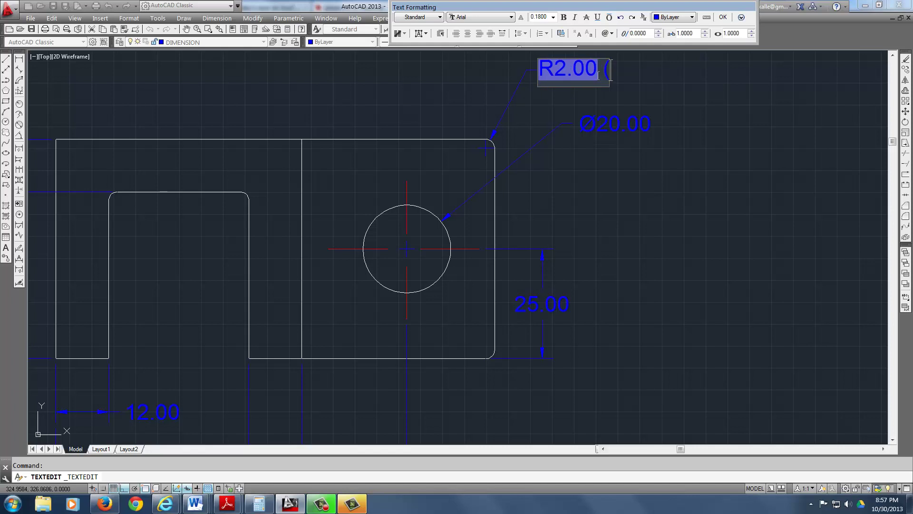
pyautogui.write('(typ')
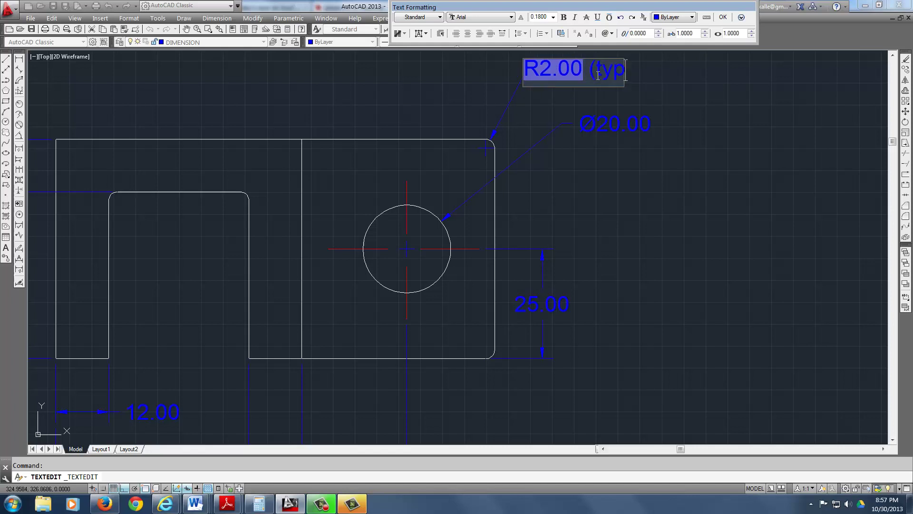
pyautogui.press('BackSpace')
pyautogui.press('BackSpace')
pyautogui.press('BackSpace')
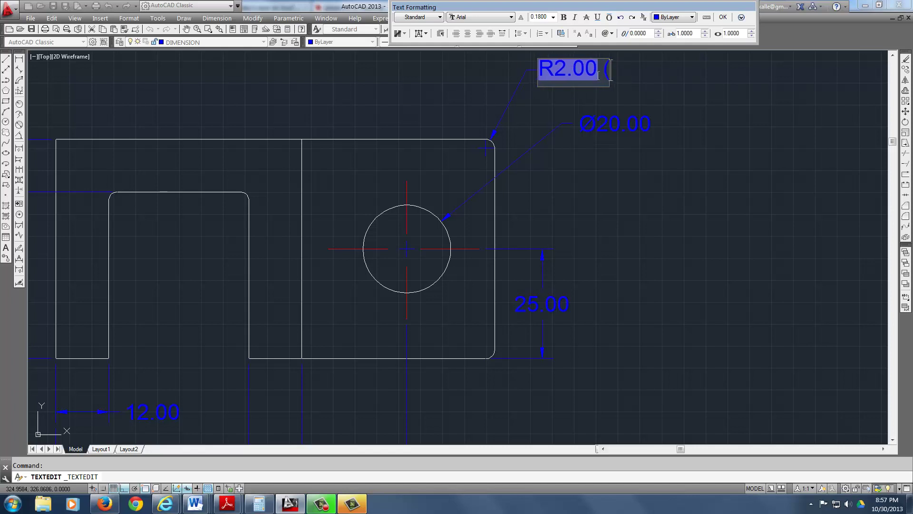
pyautogui.write('TYP)')
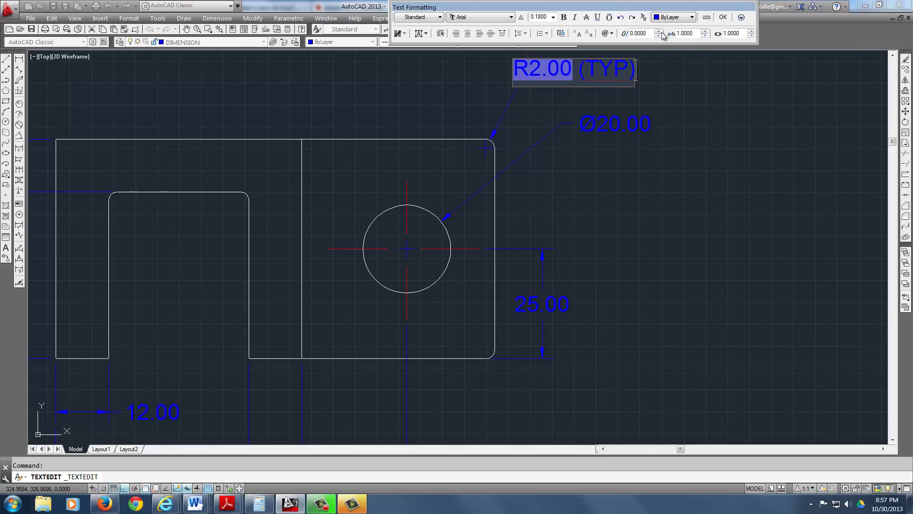
# Commit the R2.00 (TYP) label text and zoom out to show the whole dimensioned view.
pyautogui.click(723, 17)
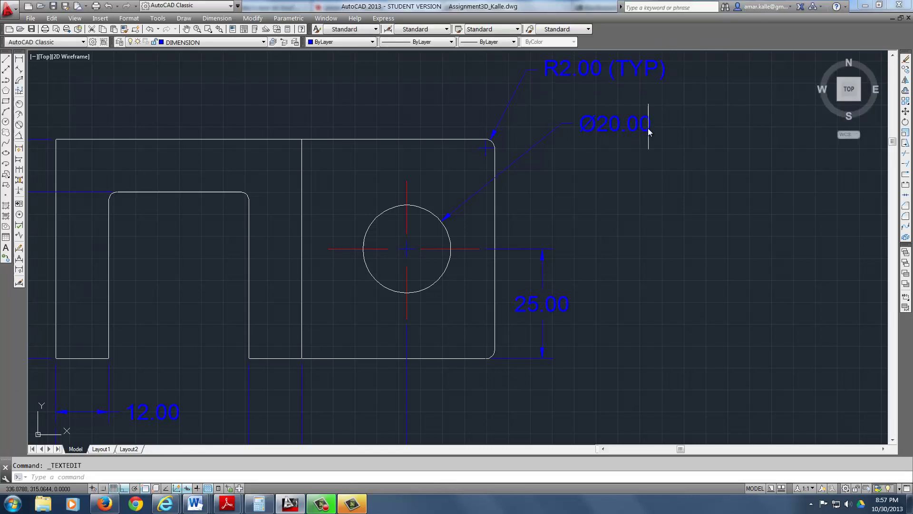
pyautogui.scroll(-4, 644, 195)
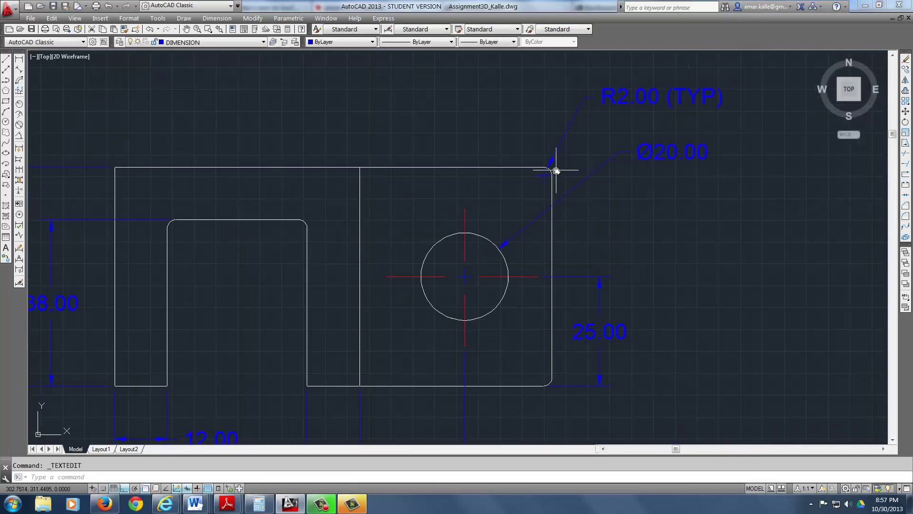
pyautogui.scroll(4, 582, 149)
pyautogui.press('Escape')
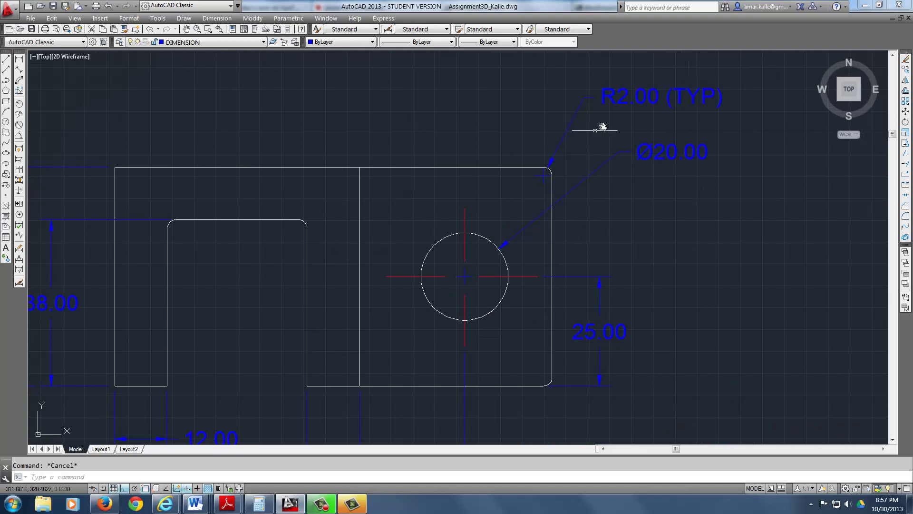
pyautogui.scroll(2, 625, 109)
pyautogui.scroll(-2, 626, 108)
pyautogui.scroll(-2, 72, 305)
pyautogui.moveTo(137, 293); pyautogui.dragTo(199, 236, button='middle')
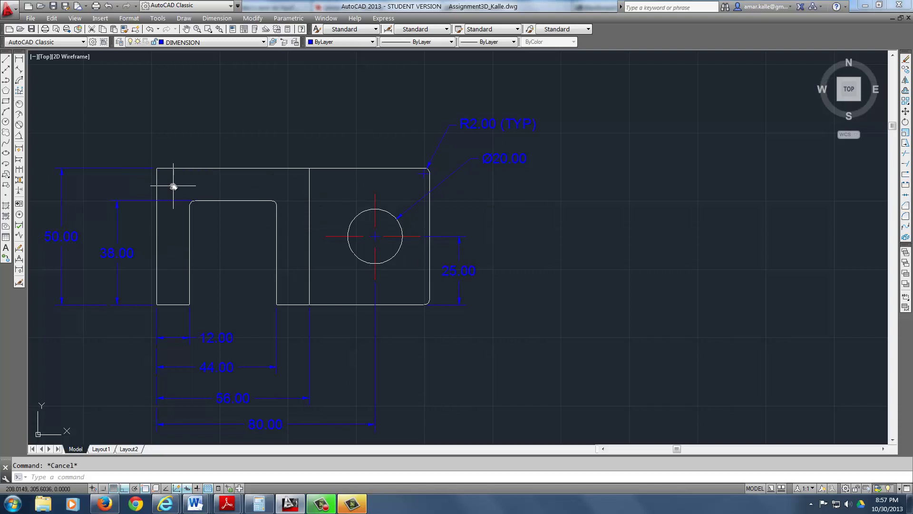
# Fillet the outer top-left corner and both bottom corners of the slot at radius 2.
pyautogui.write('f')
pyautogui.press('Return')
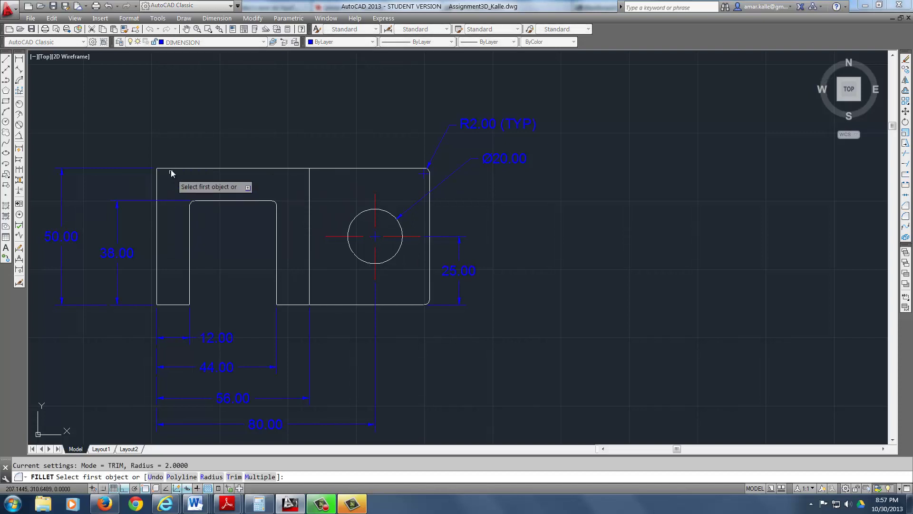
pyautogui.click(169, 169)
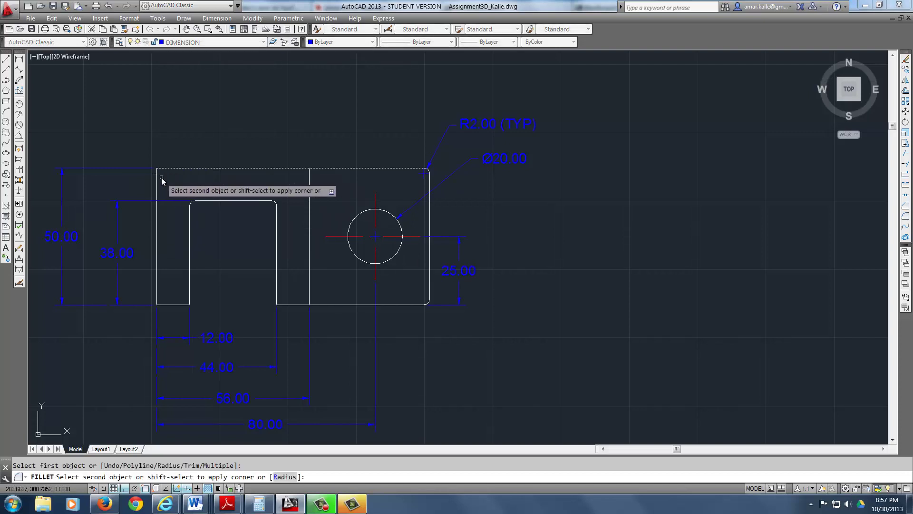
pyautogui.click(158, 179)
pyautogui.press('Return')
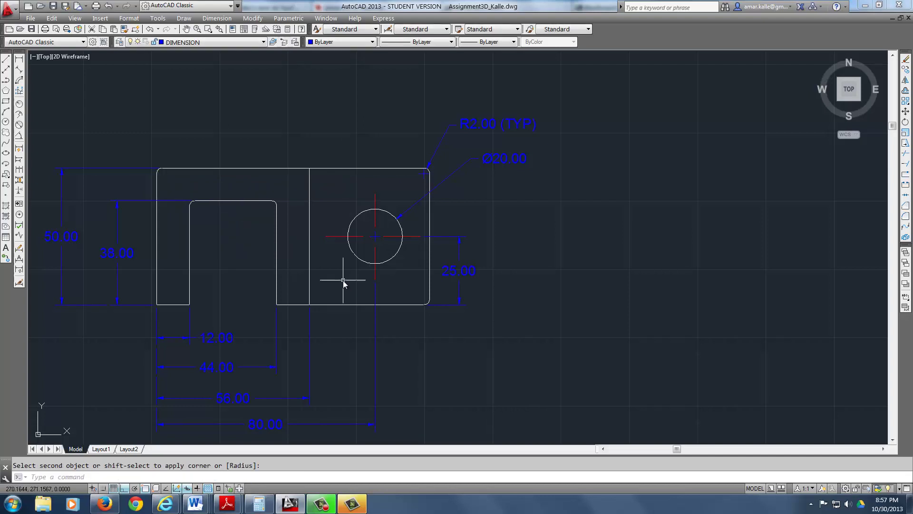
pyautogui.click(277, 290)
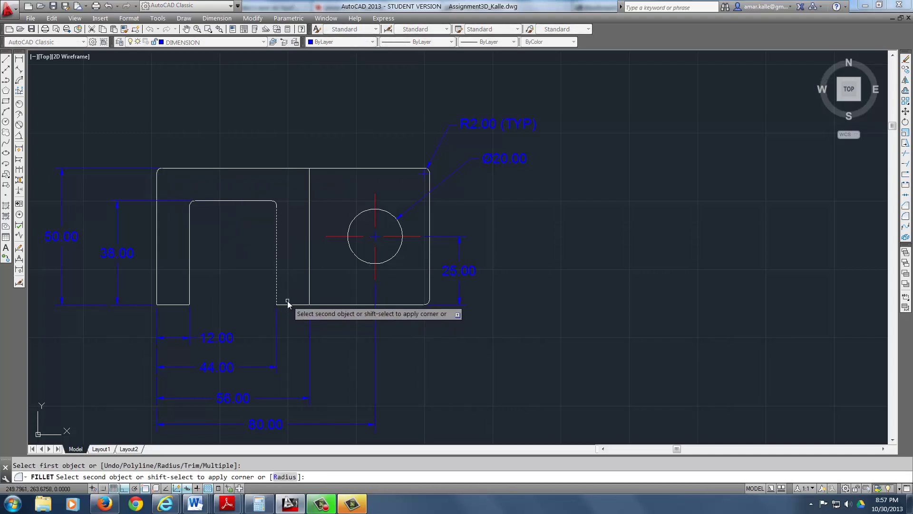
pyautogui.click(288, 302)
pyautogui.press('Return')
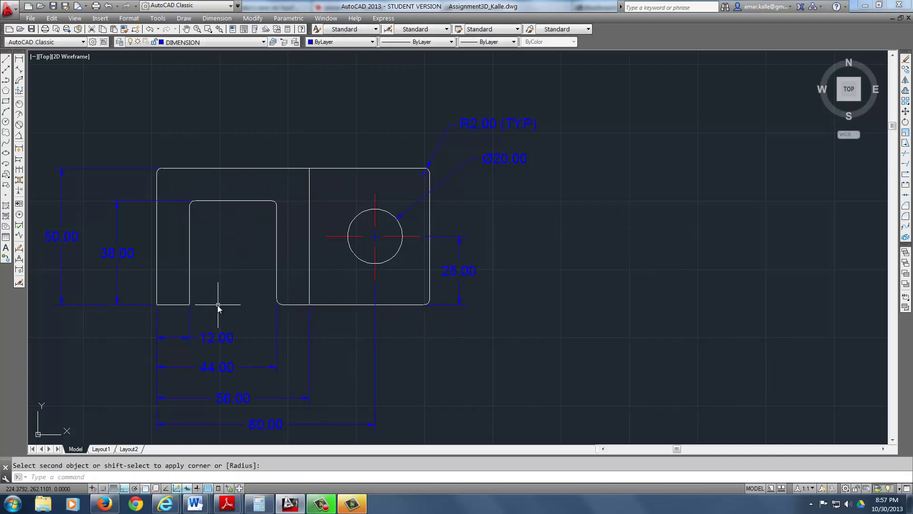
pyautogui.click(189, 294)
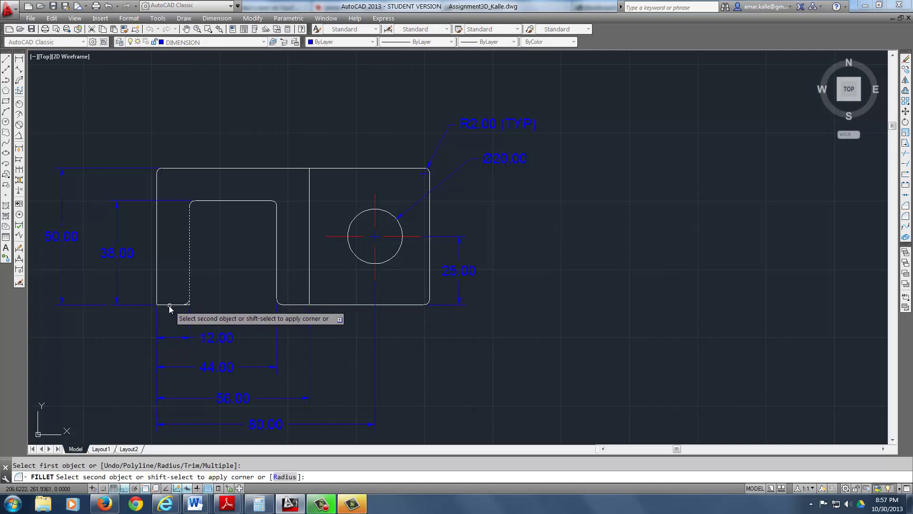
pyautogui.click(170, 304)
# Stretch the 10.00 dimension below the slot to the slot's corner so it reads 12.00.
pyautogui.click(192, 337)
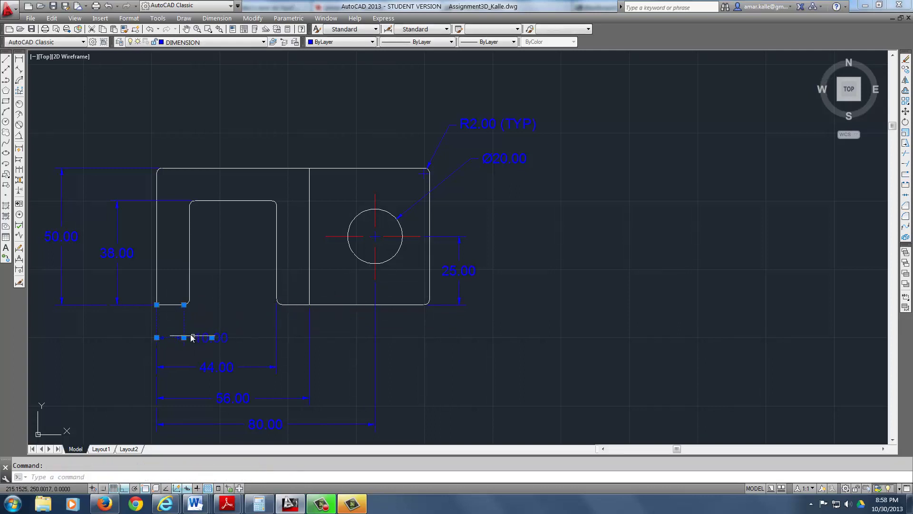
pyautogui.click(184, 305)
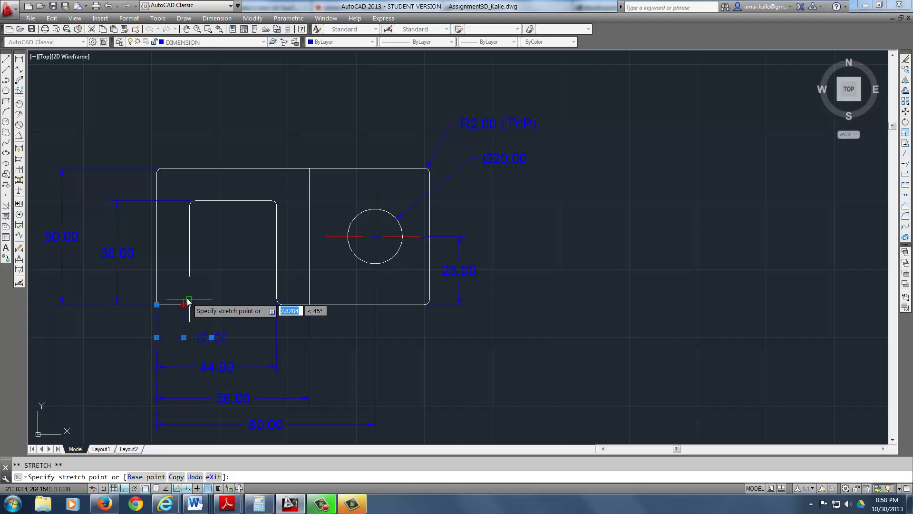
pyautogui.click(189, 302)
pyautogui.press('Escape')
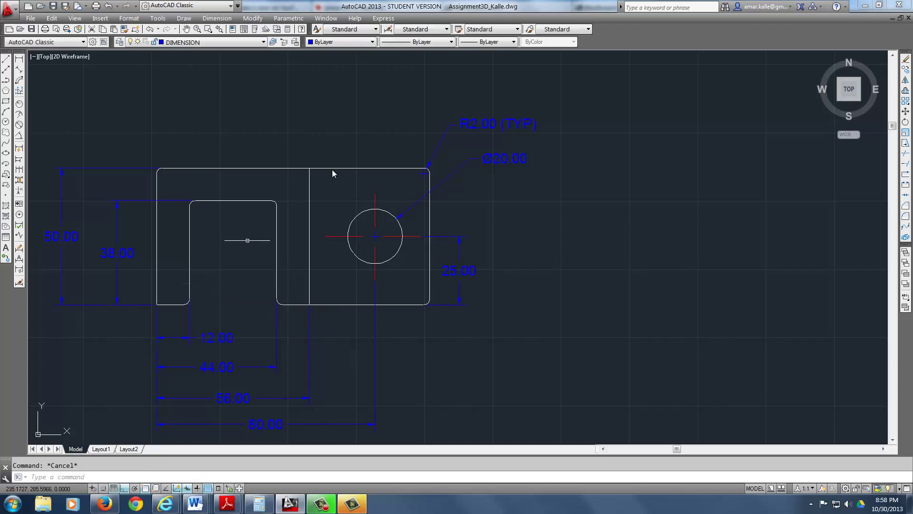
# Check the R2.00 corner up close, then open Dimension Style from the Dimension menu.
pyautogui.scroll(-2, 492, 281)
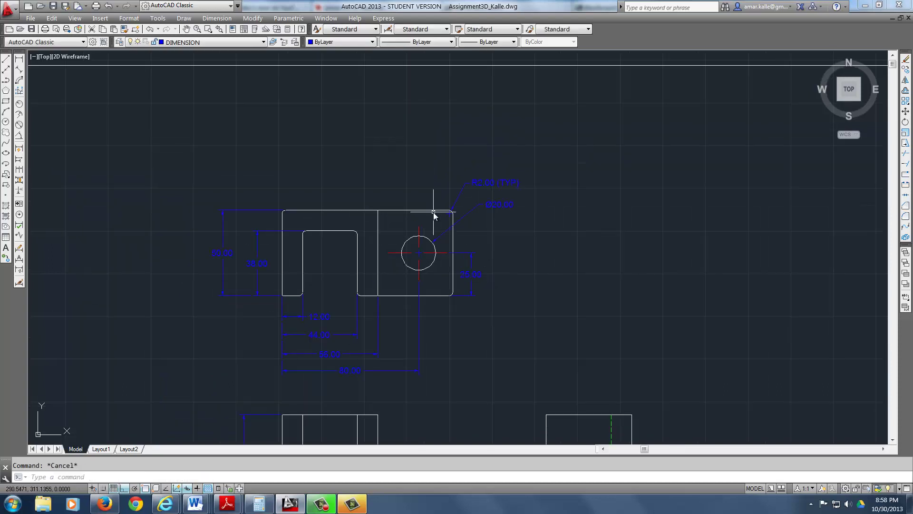
pyautogui.scroll(5, 484, 222)
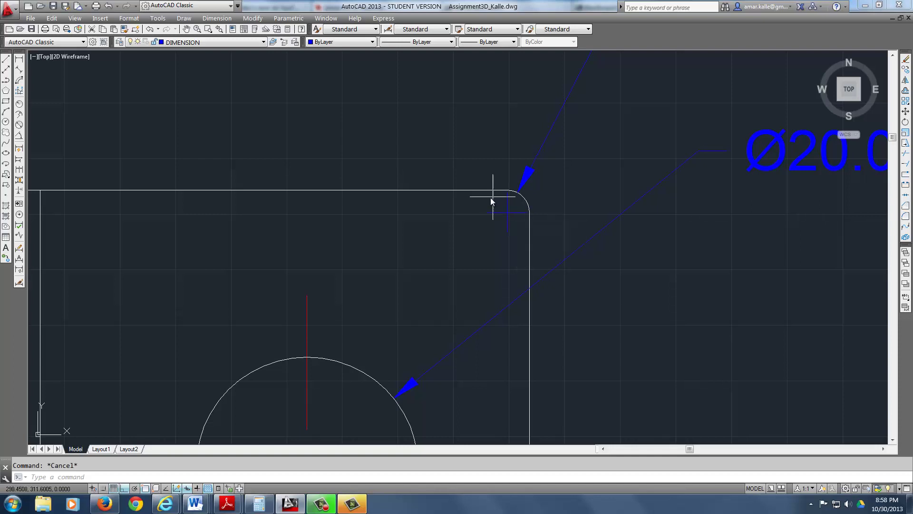
pyautogui.scroll(-1, 509, 210)
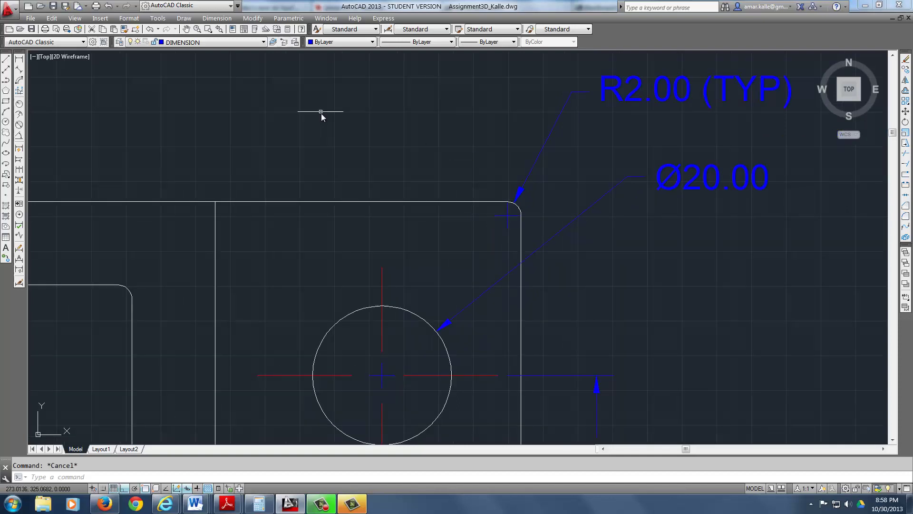
pyautogui.click(217, 18)
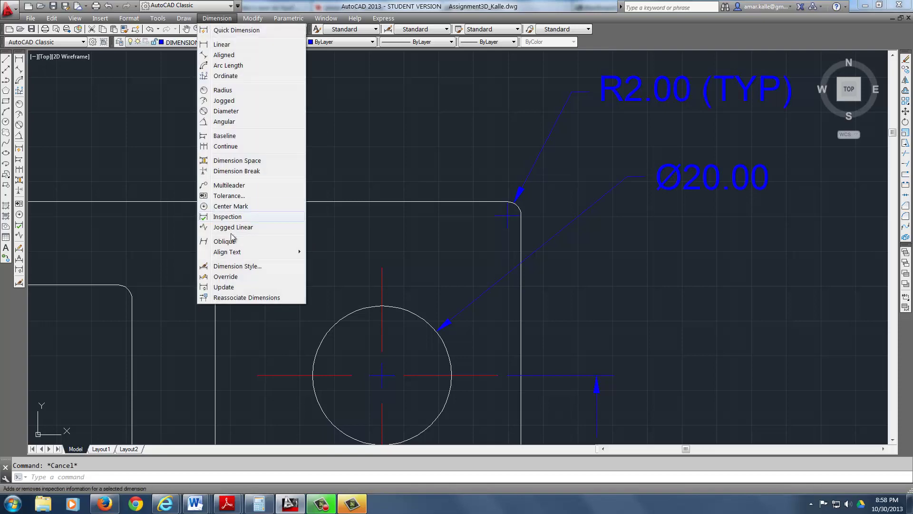
pyautogui.click(232, 266)
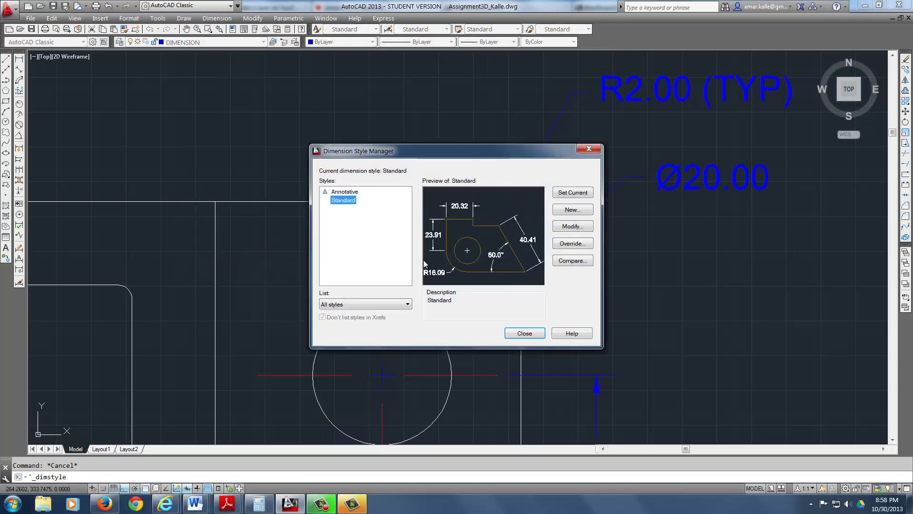
# Modify the Standard style, setting Center marks to None on Symbols and Arrows, and confirm.
pyautogui.click(572, 226)
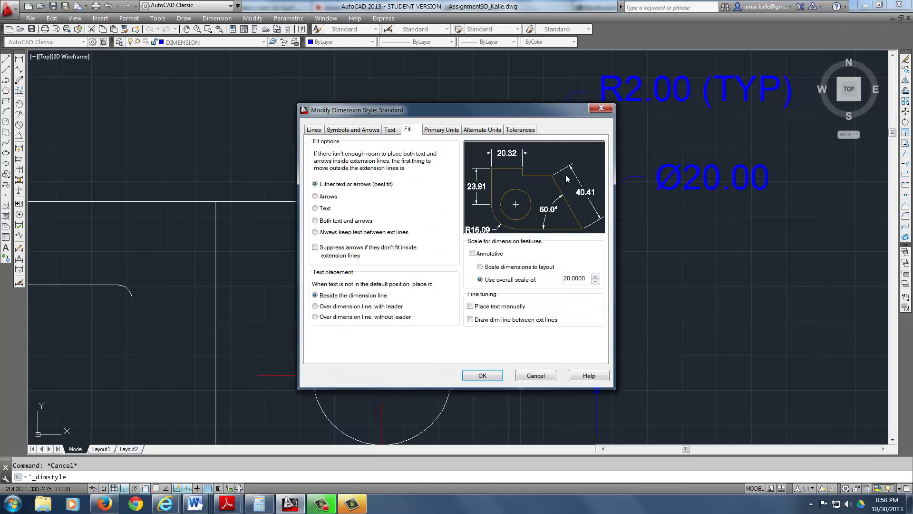
pyautogui.click(370, 132)
pyautogui.click(396, 132)
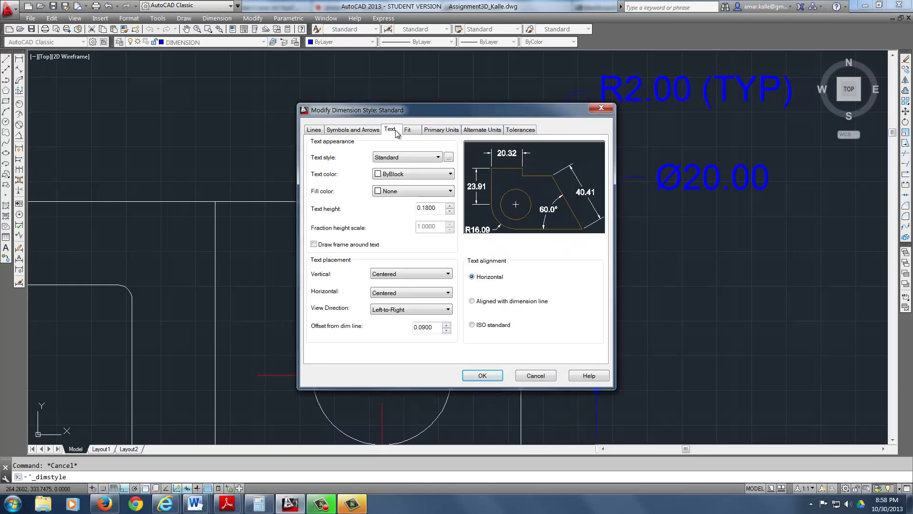
pyautogui.click(315, 131)
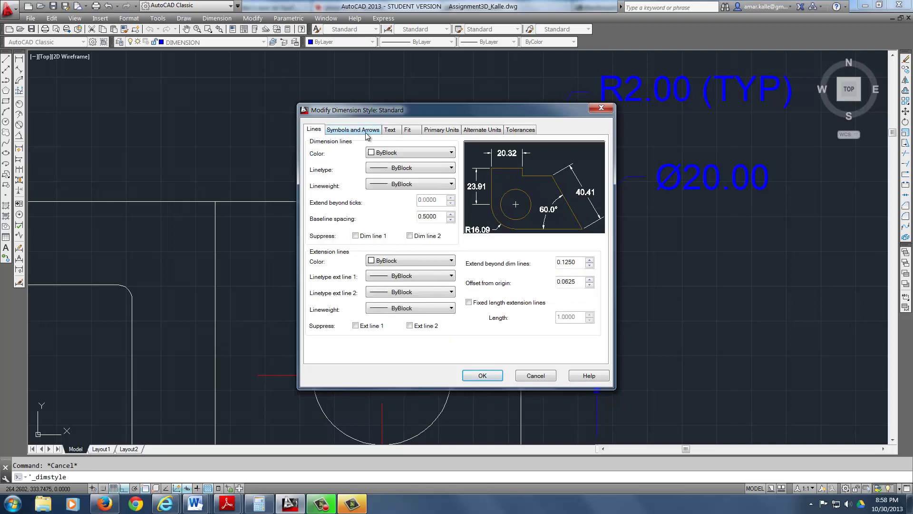
pyautogui.click(439, 132)
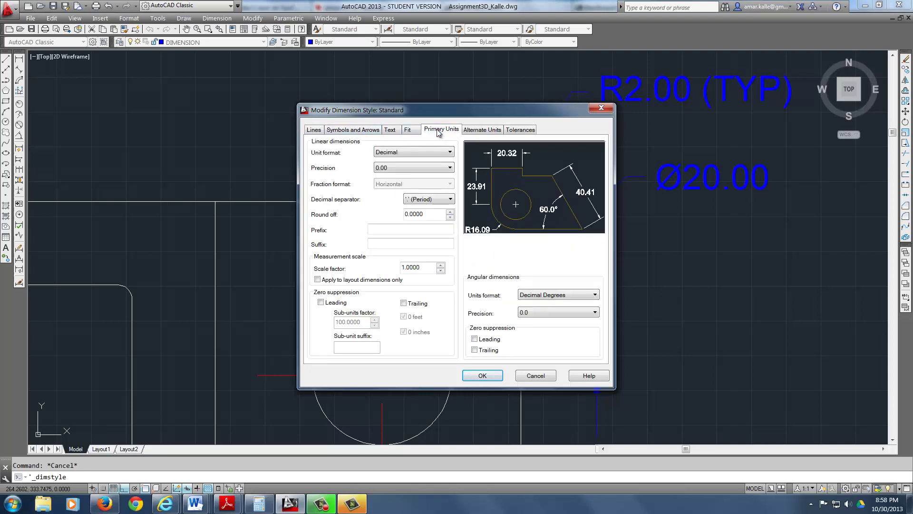
pyautogui.click(406, 132)
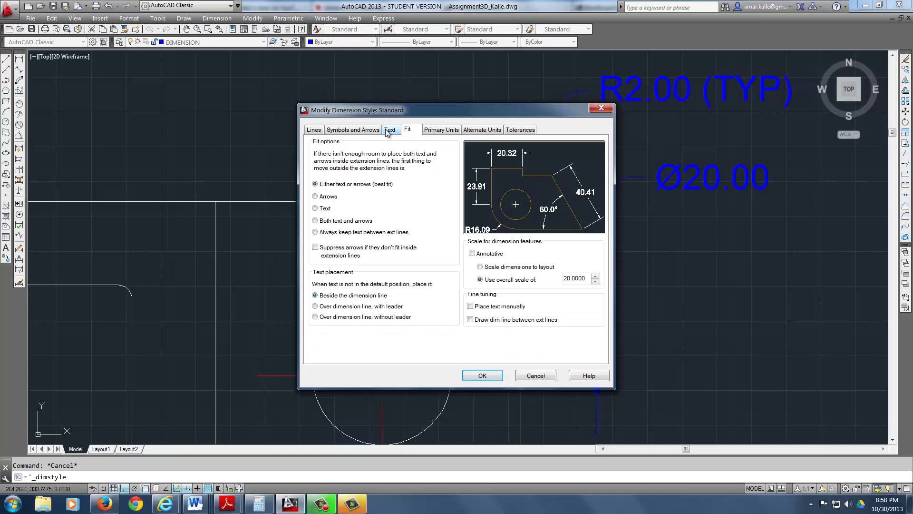
pyautogui.click(389, 130)
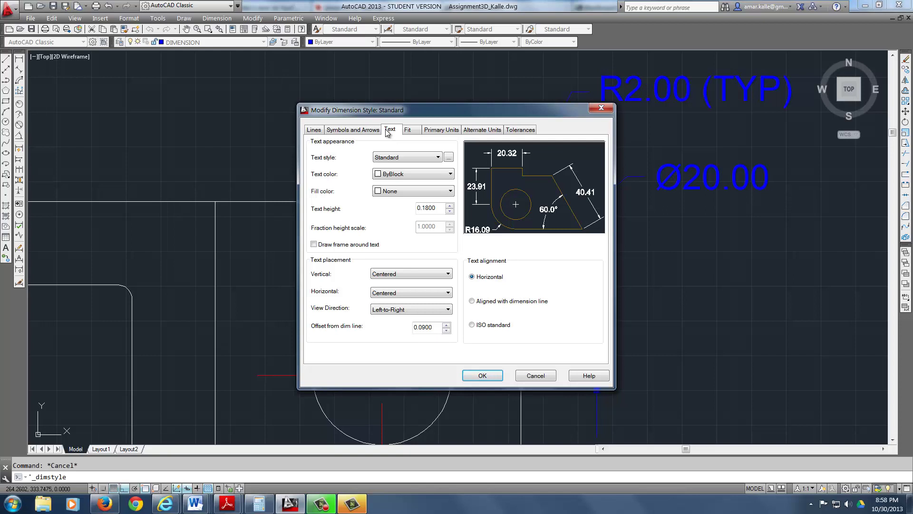
pyautogui.click(369, 132)
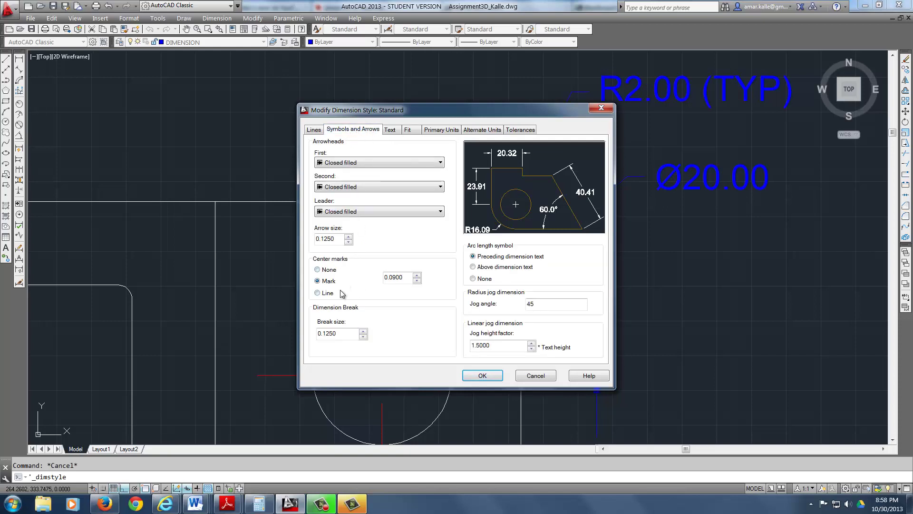
pyautogui.click(323, 270)
pyautogui.click(482, 375)
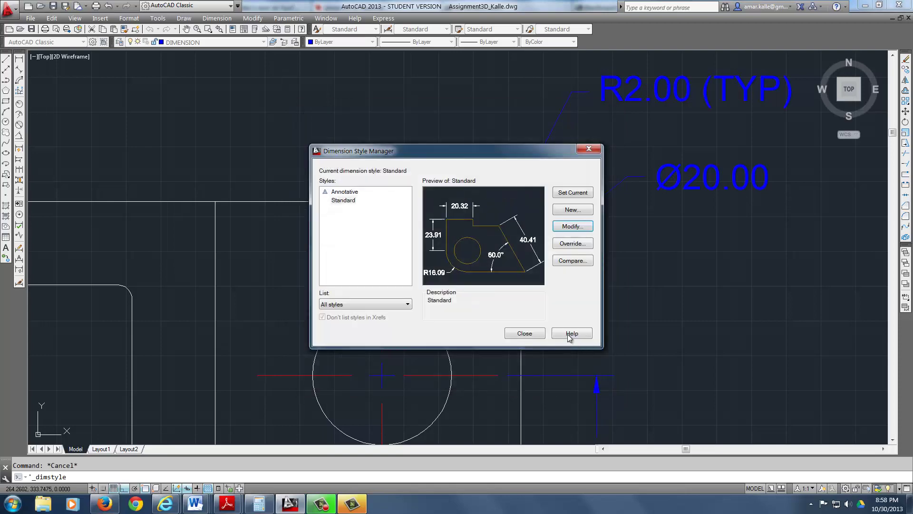
# Close the Dimension Style Manager and pan to centre the top, front and side views.
pyautogui.click(523, 335)
pyautogui.scroll(-4, 549, 320)
pyautogui.scroll(3, 550, 320)
pyautogui.scroll(-5, 564, 269)
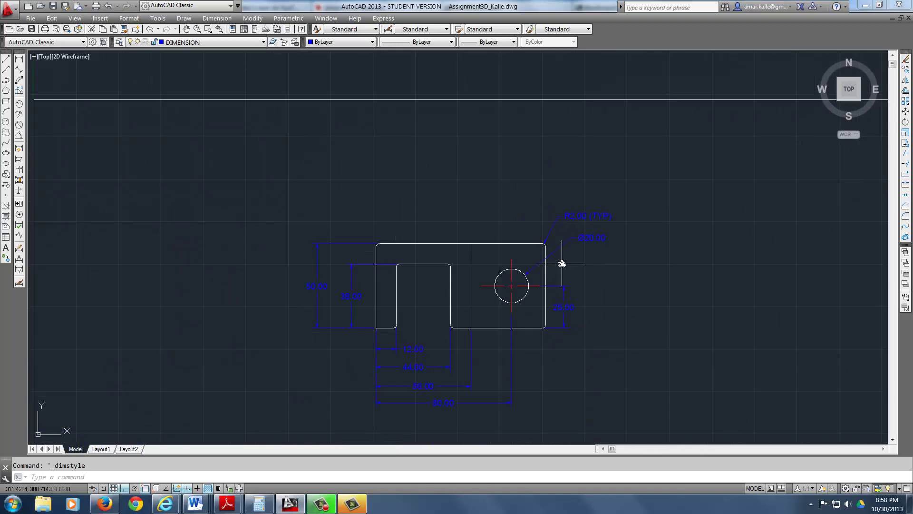
pyautogui.scroll(4, 554, 215)
pyautogui.scroll(-4, 554, 216)
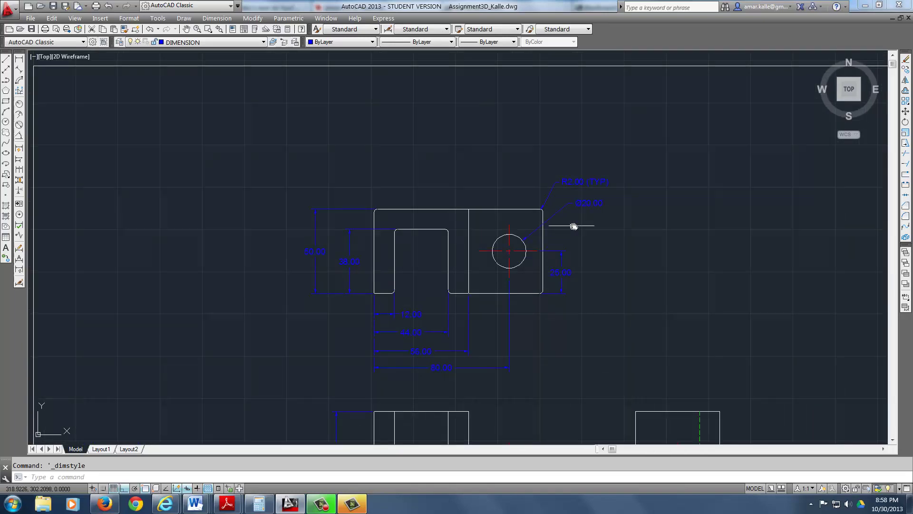
pyautogui.moveTo(576, 224); pyautogui.dragTo(599, 134, button='middle')
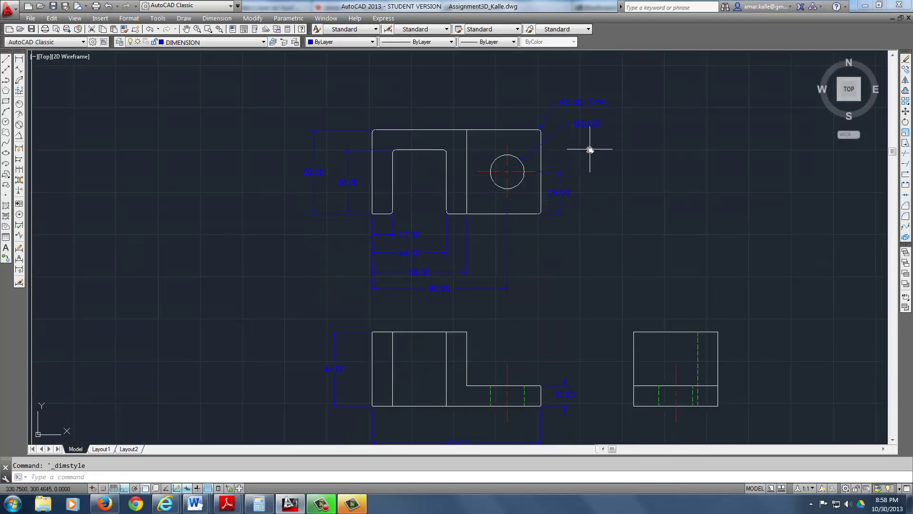
pyautogui.scroll(-3, 581, 229)
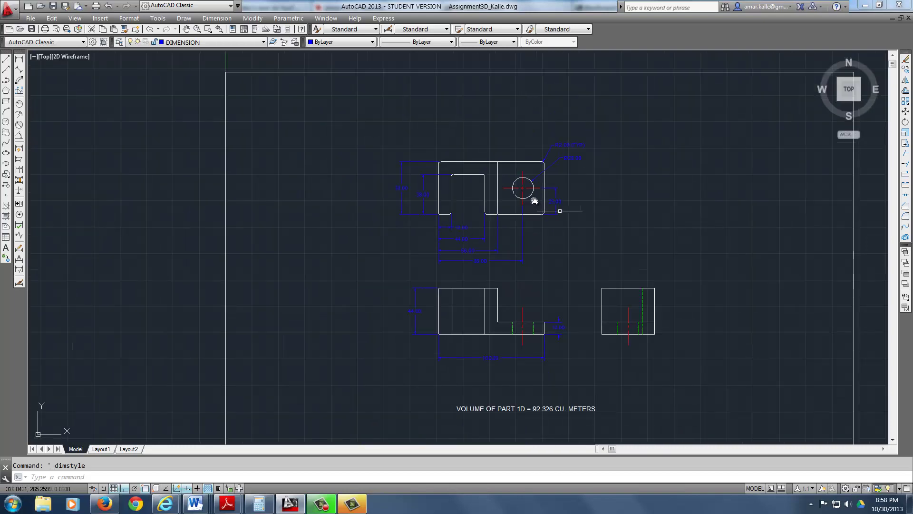
pyautogui.scroll(3, 534, 201)
pyautogui.scroll(4, 571, 190)
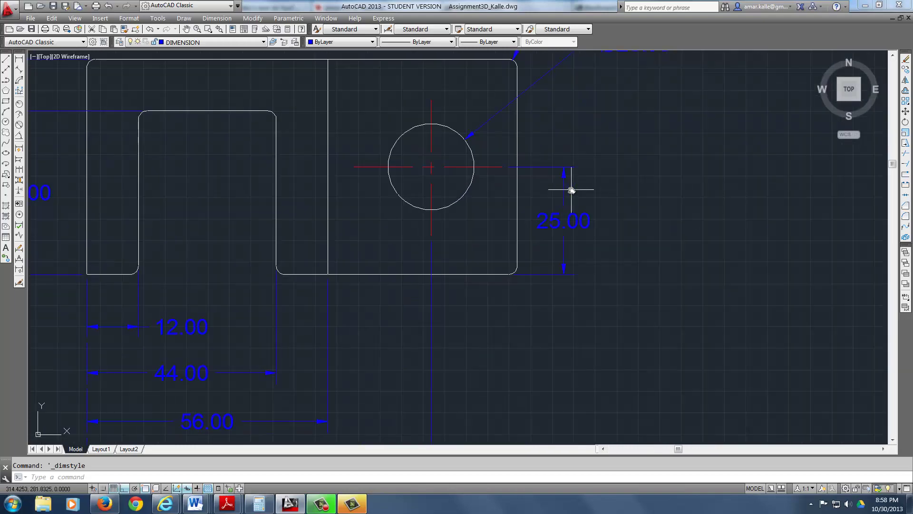
pyautogui.scroll(-2, 572, 189)
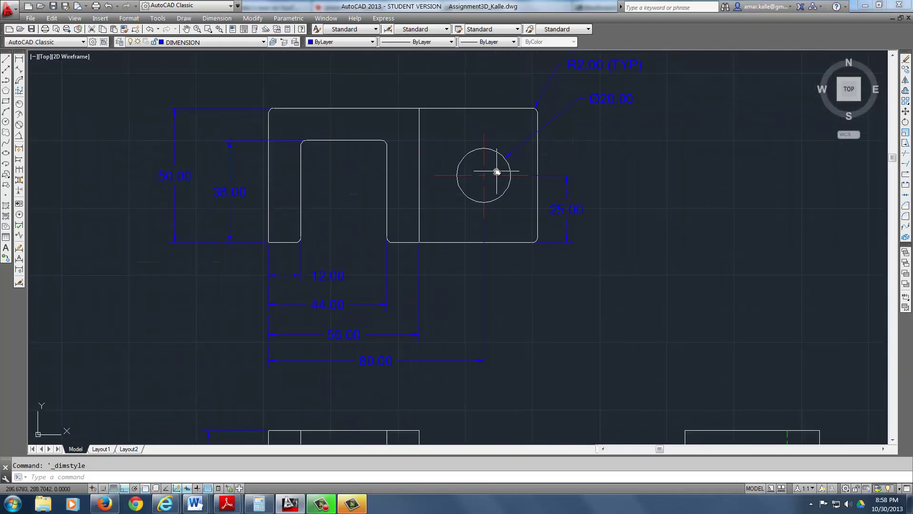
pyautogui.scroll(4, 495, 172)
pyautogui.scroll(-6, 485, 177)
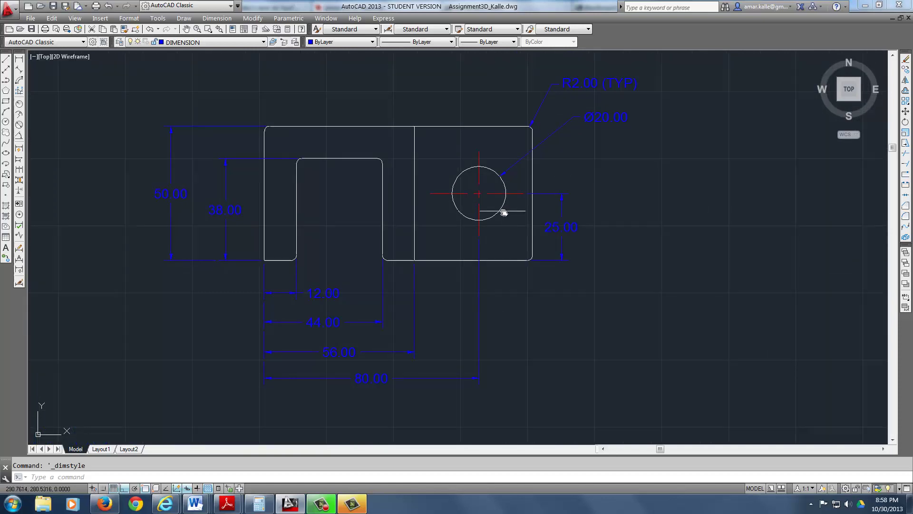
pyautogui.moveTo(583, 229); pyautogui.dragTo(480, 177, button='middle')
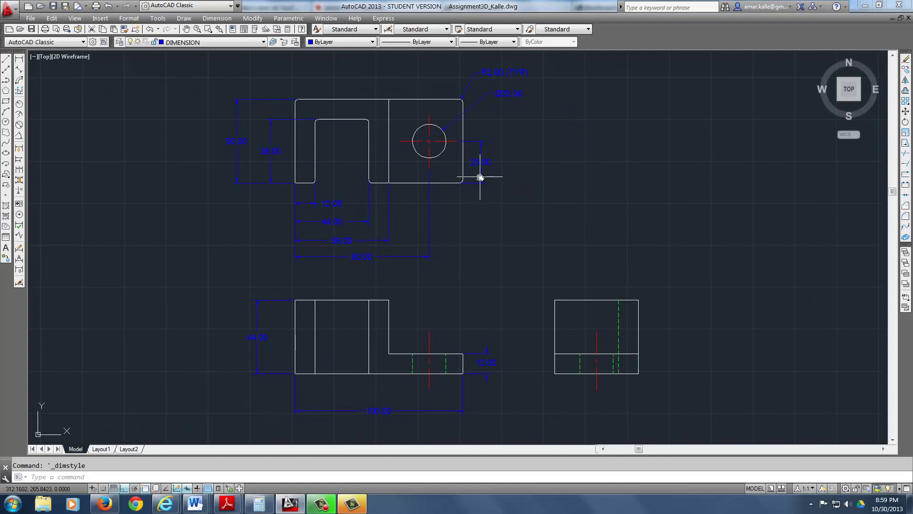